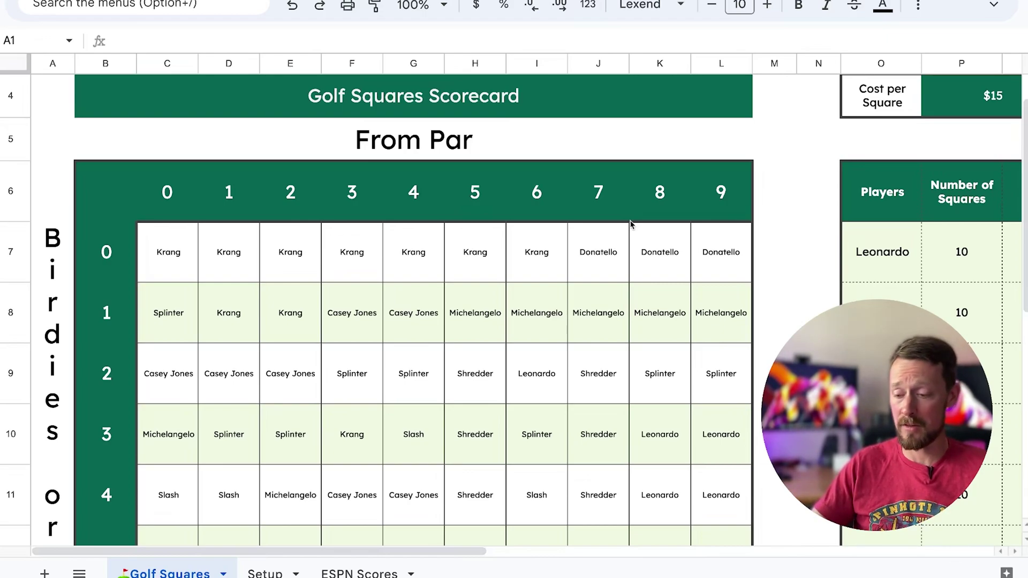
# Inspect squares-grid column K and column B, which holds the row digits.
pyautogui.click(663, 64)
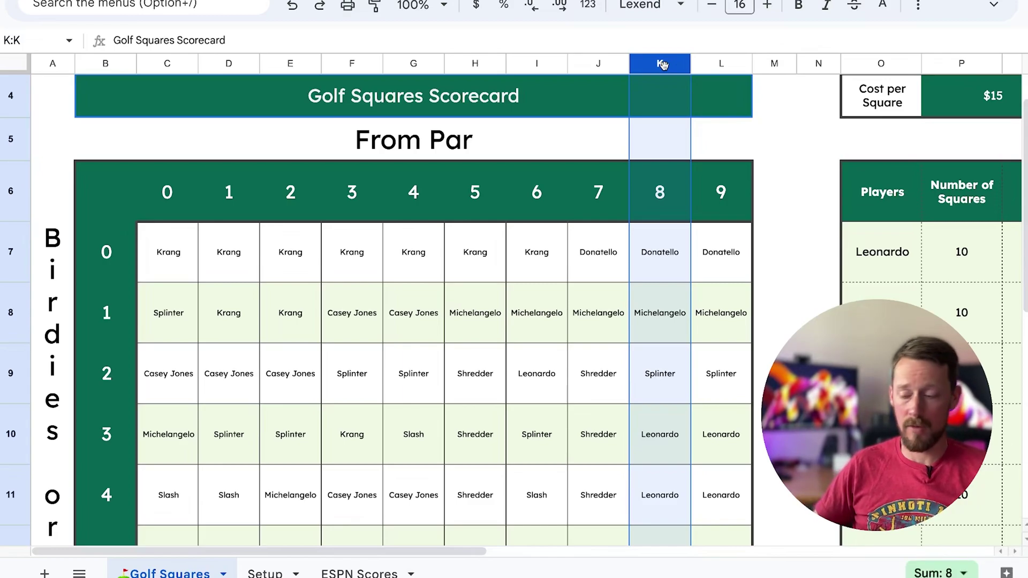
pyautogui.scroll(-1, 139, 285)
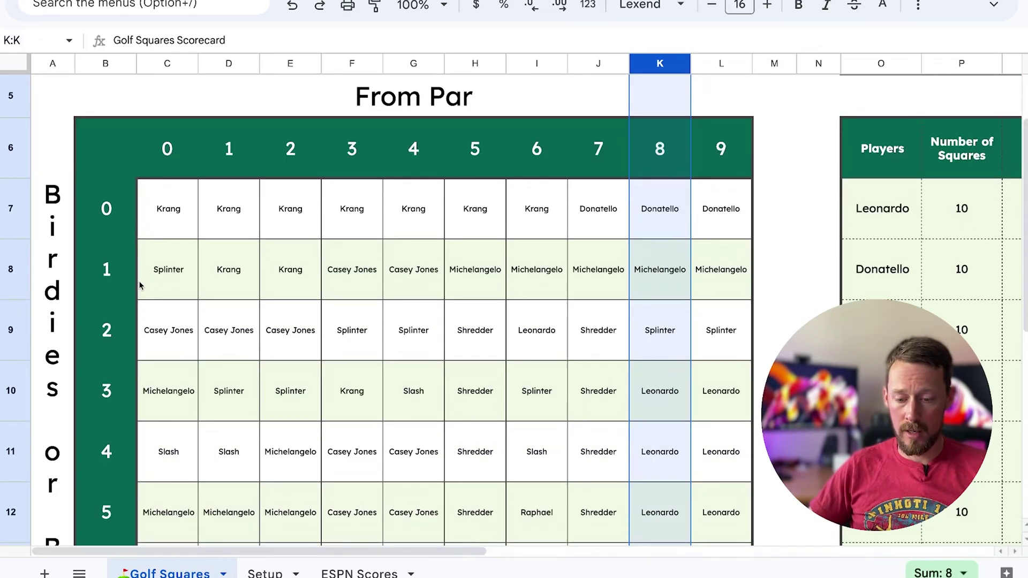
pyautogui.scroll(-3, 139, 285)
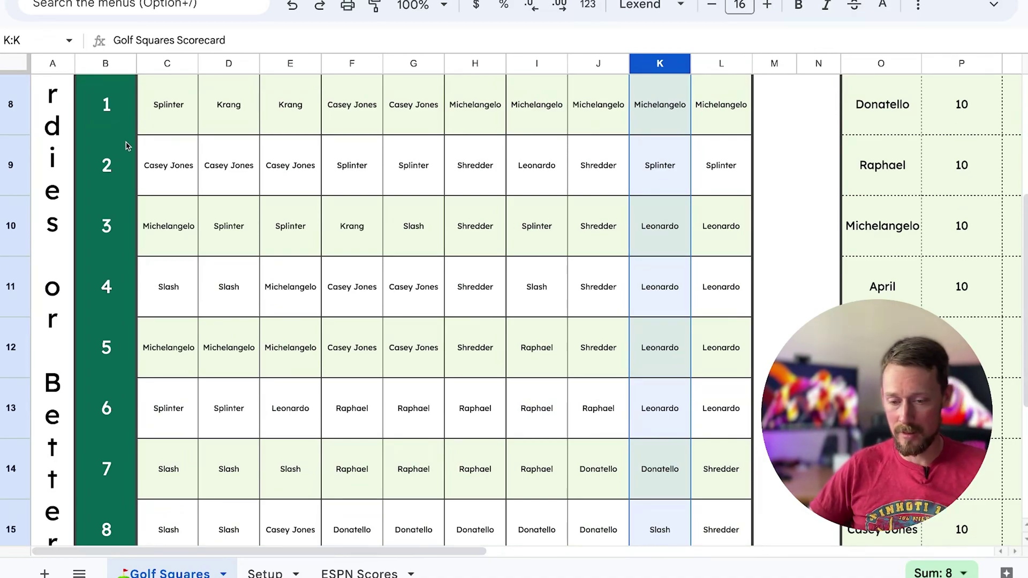
pyautogui.scroll(4, 126, 145)
pyautogui.hscroll(-1, 126, 145)
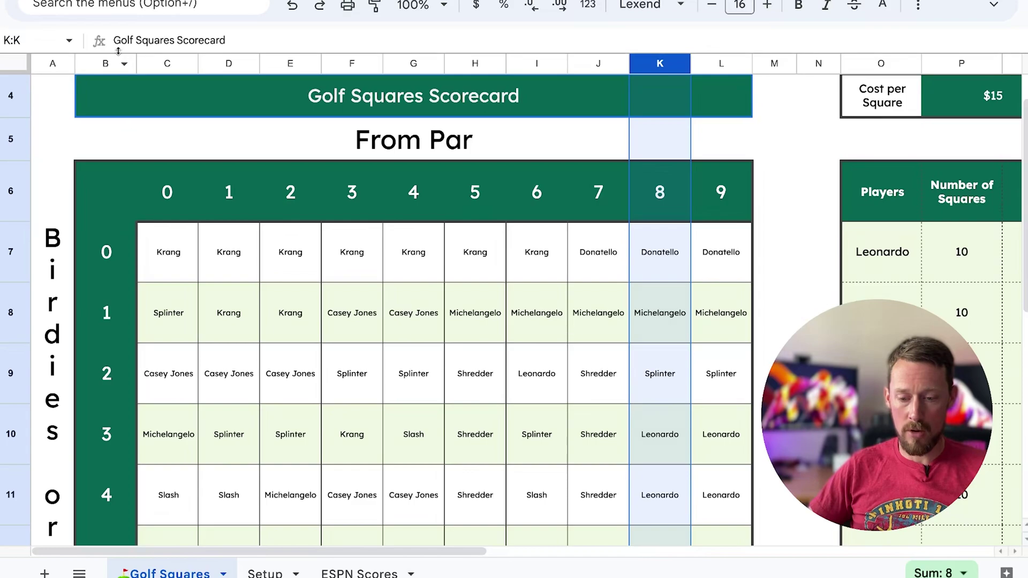
pyautogui.click(105, 63)
pyautogui.scroll(-1, 137, 258)
pyautogui.scroll(-1, 137, 257)
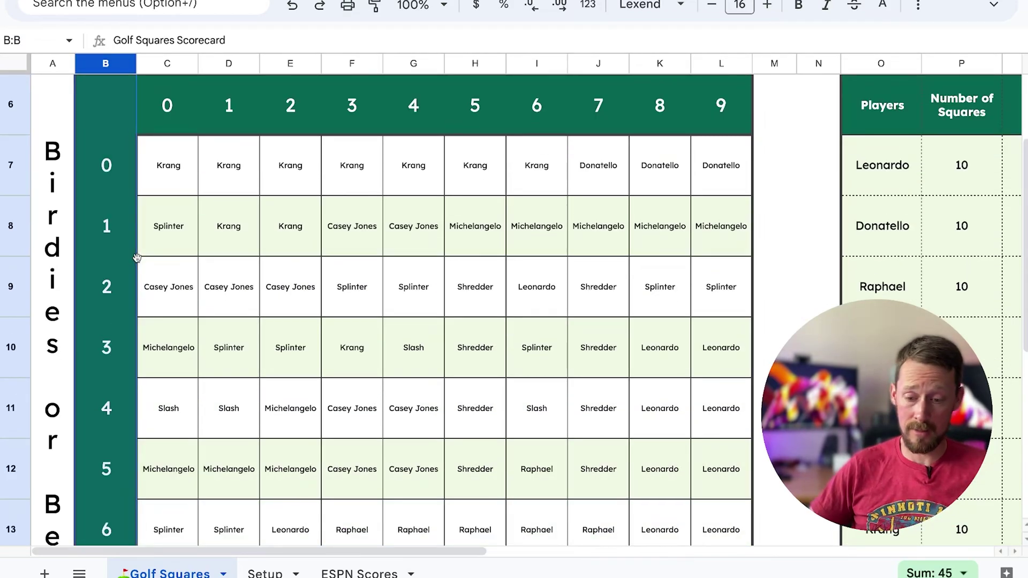
pyautogui.scroll(-2, 101, 416)
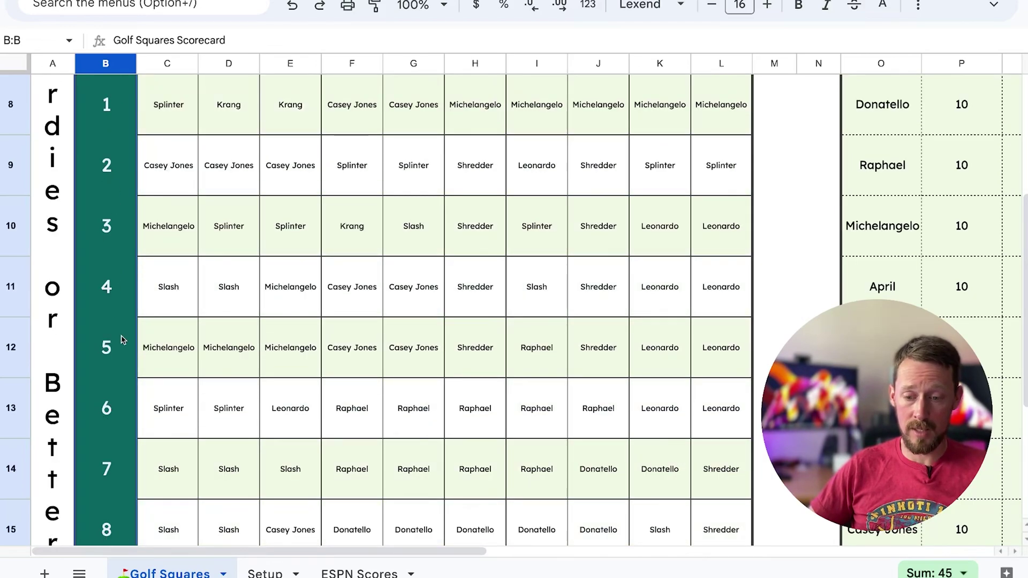
pyautogui.scroll(3, 123, 340)
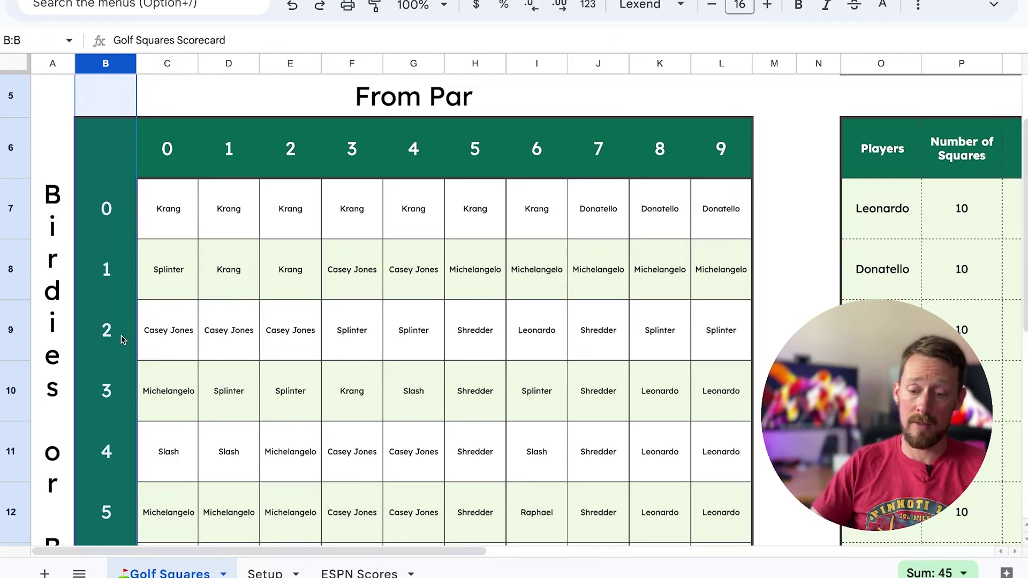
# Locate the Michelangelo square at E11 through column E and row 11.
pyautogui.click(297, 64)
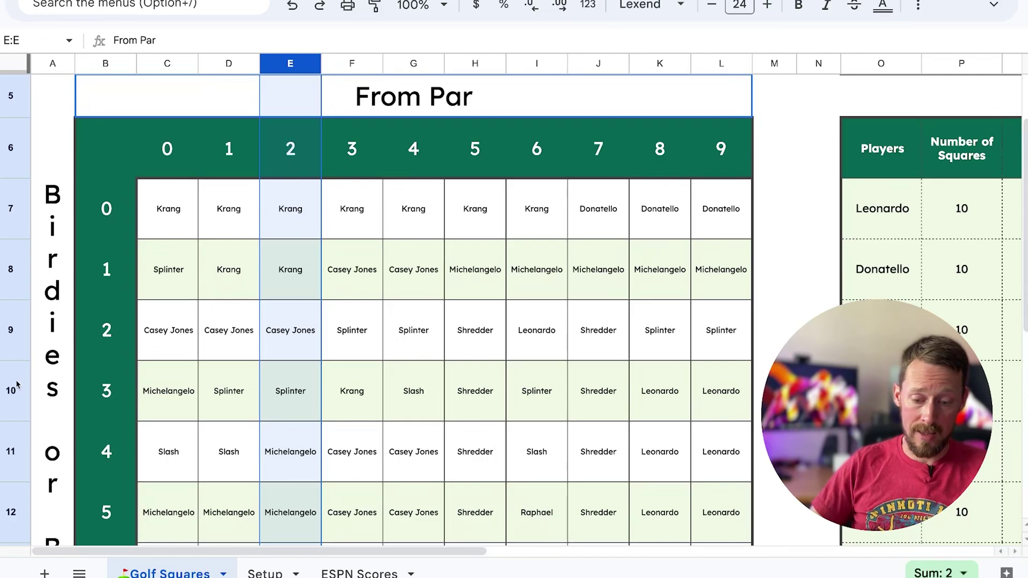
pyautogui.click(10, 453)
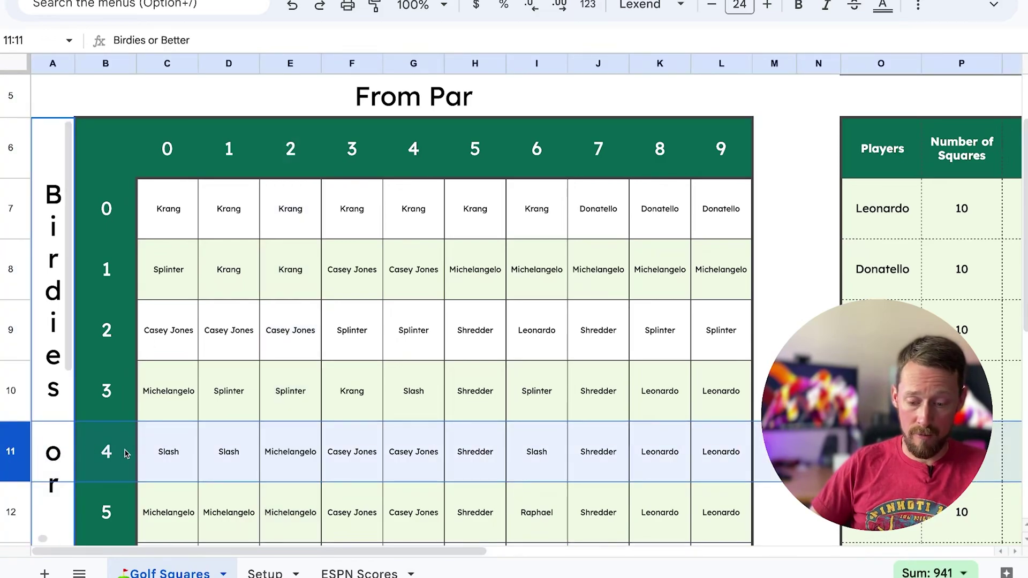
pyautogui.click(283, 451)
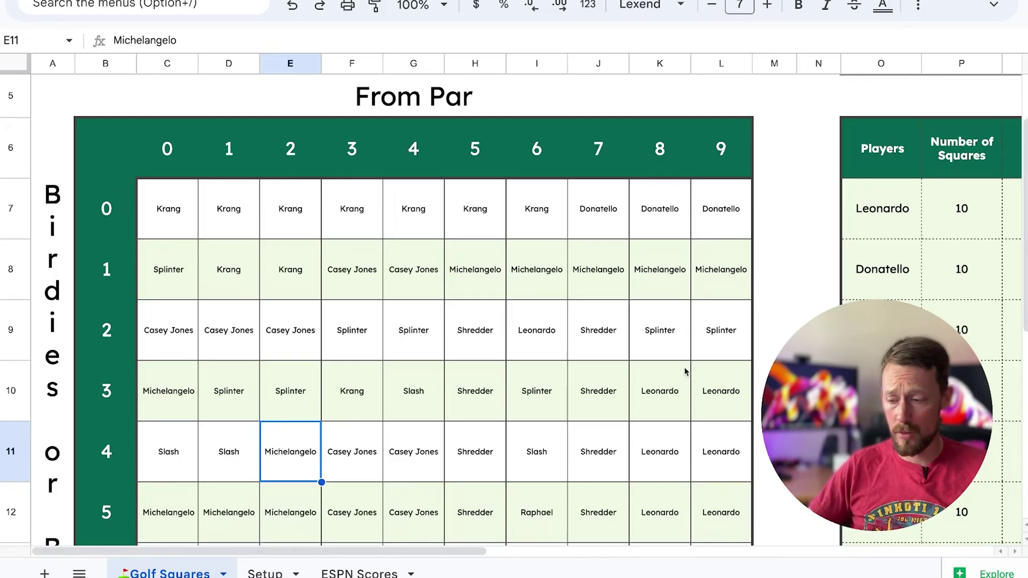
pyautogui.scroll(3, 684, 371)
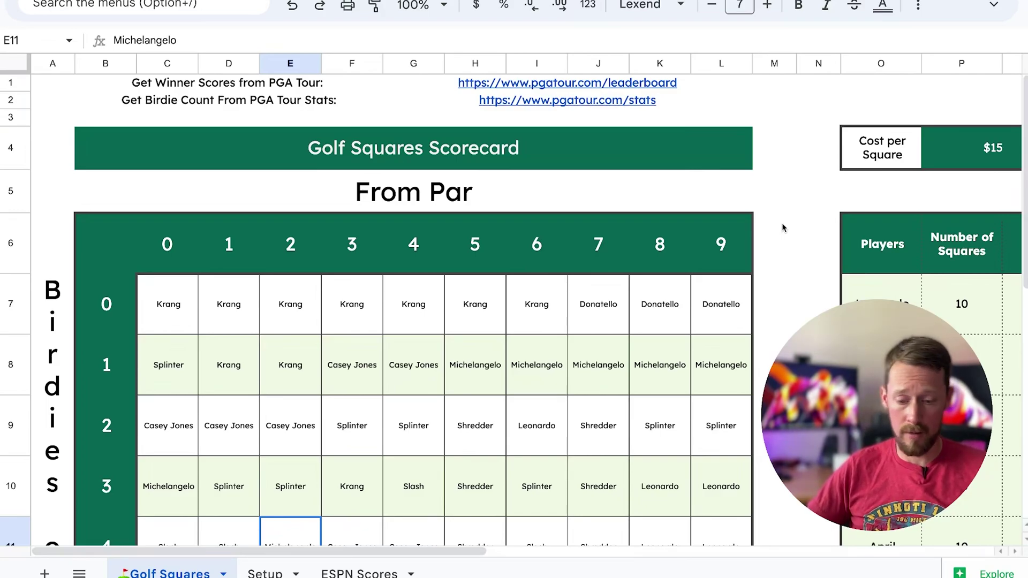
pyautogui.hscroll(8, 783, 227)
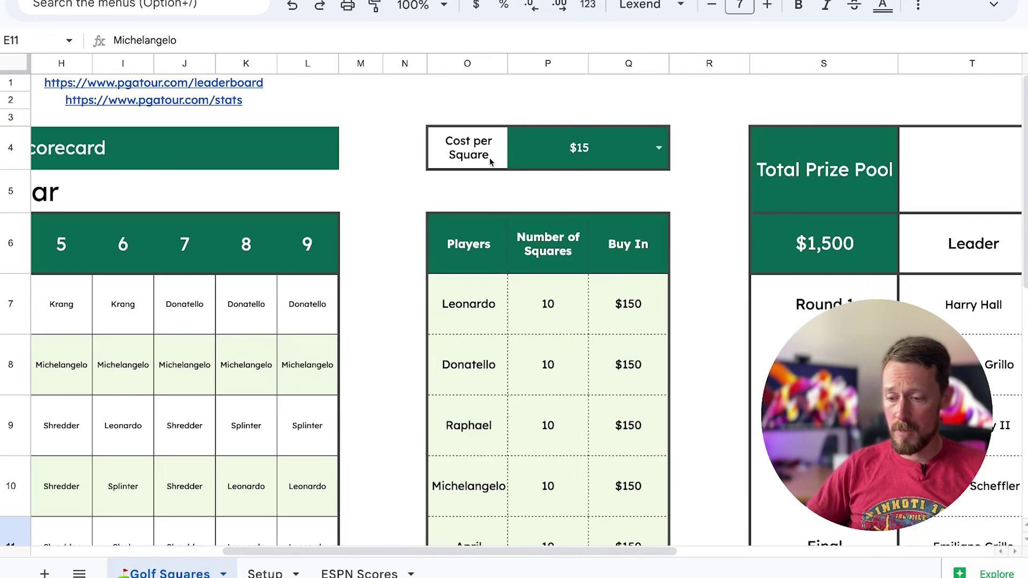
# Try a $1 cost per square, then set it back to $15.
pyautogui.click(658, 149)
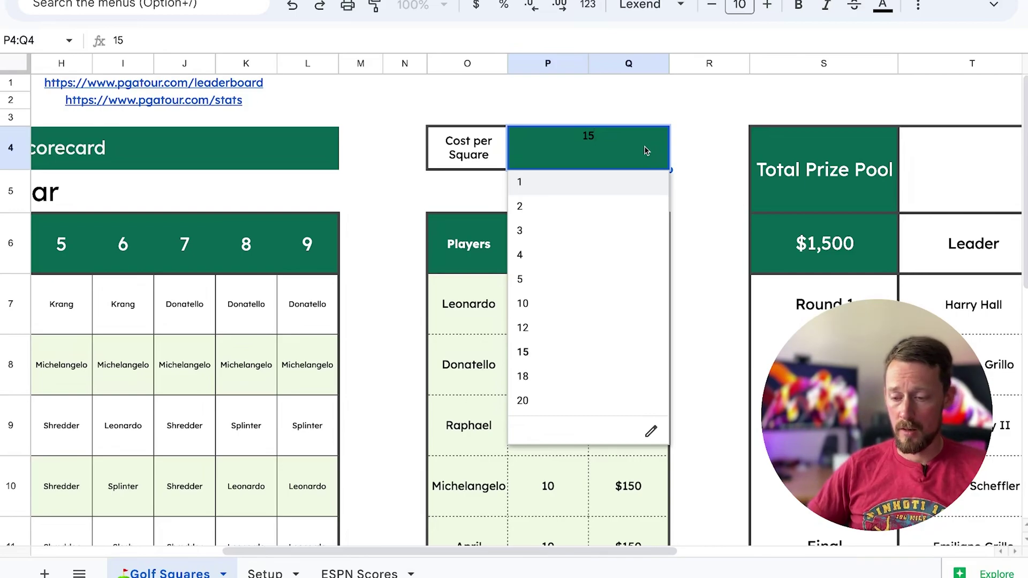
pyautogui.click(579, 187)
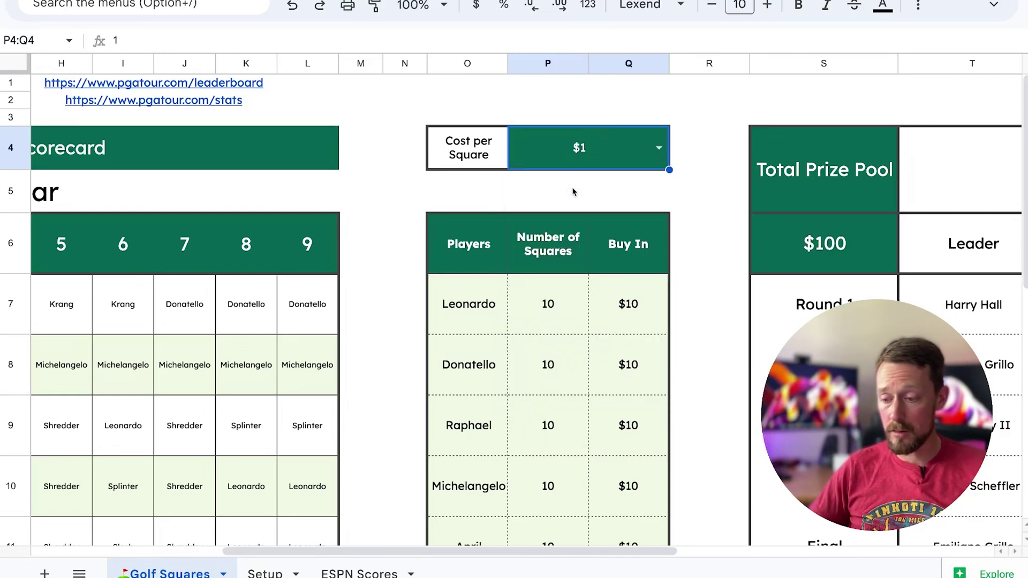
pyautogui.click(658, 148)
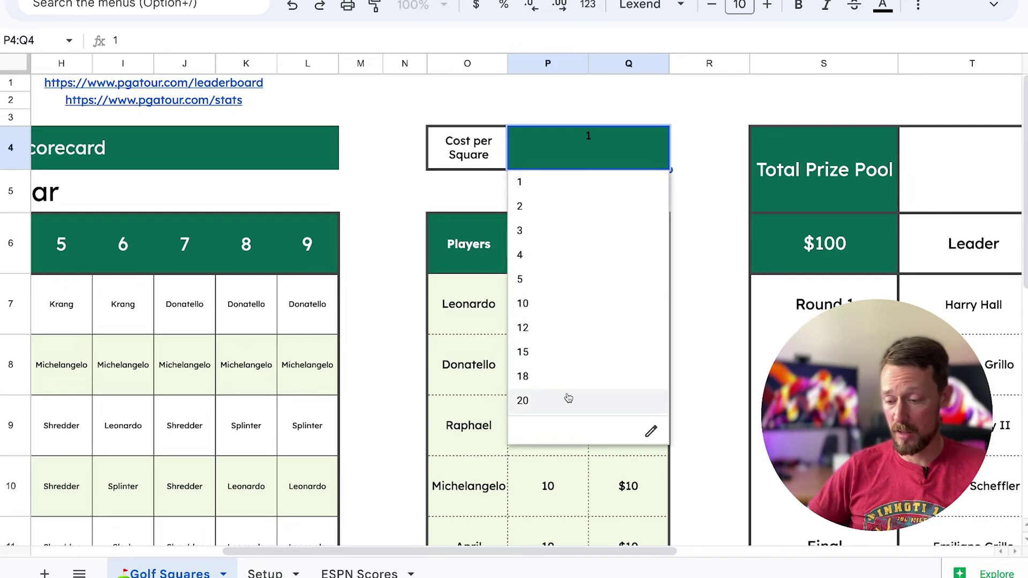
pyautogui.click(575, 360)
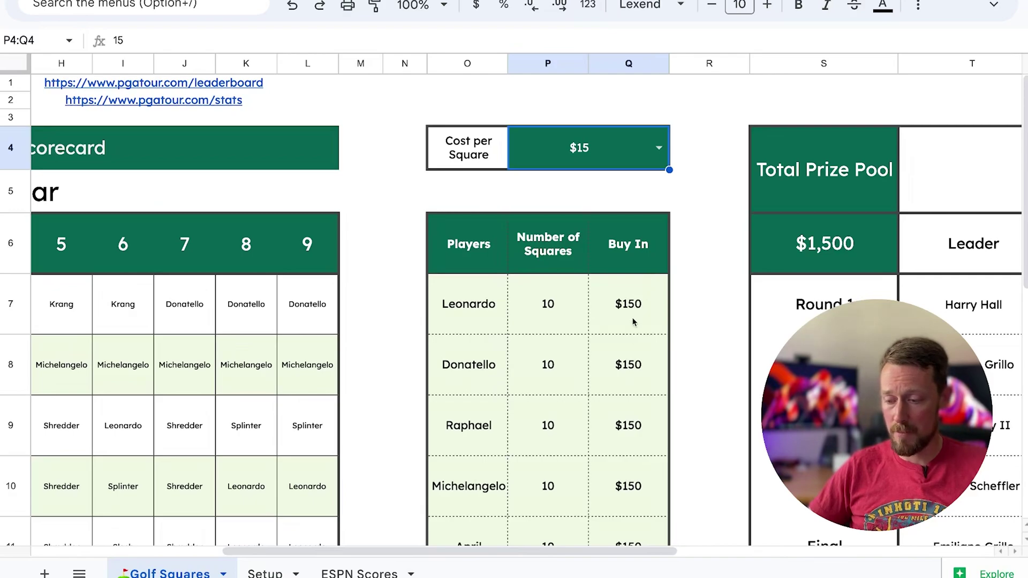
# Select the range covering every player row.
pyautogui.scroll(-2, 633, 318)
pyautogui.moveTo(482, 210); pyautogui.dragTo(616, 392)
pyautogui.scroll(-4, 615, 395)
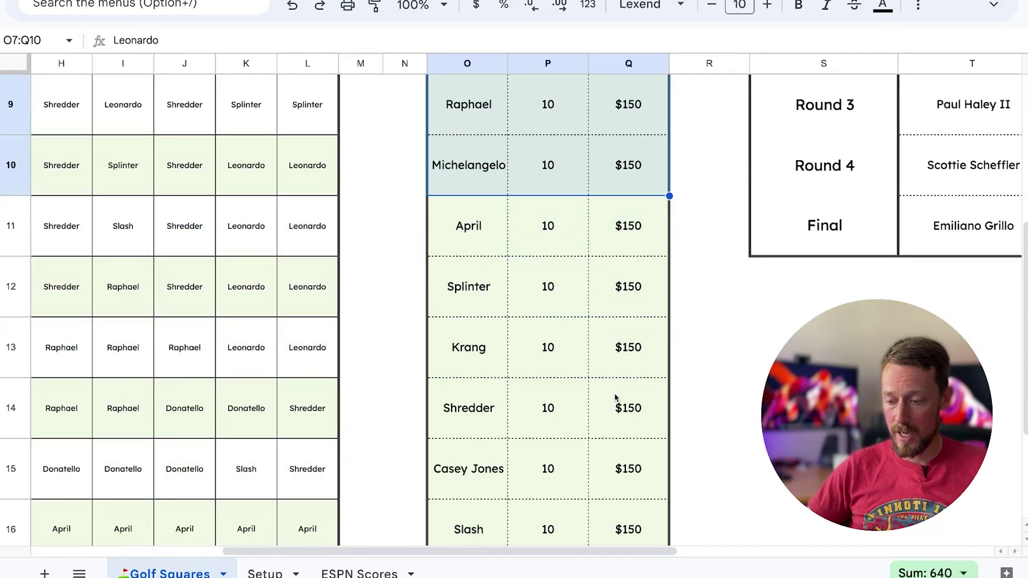
pyautogui.scroll(-2, 615, 397)
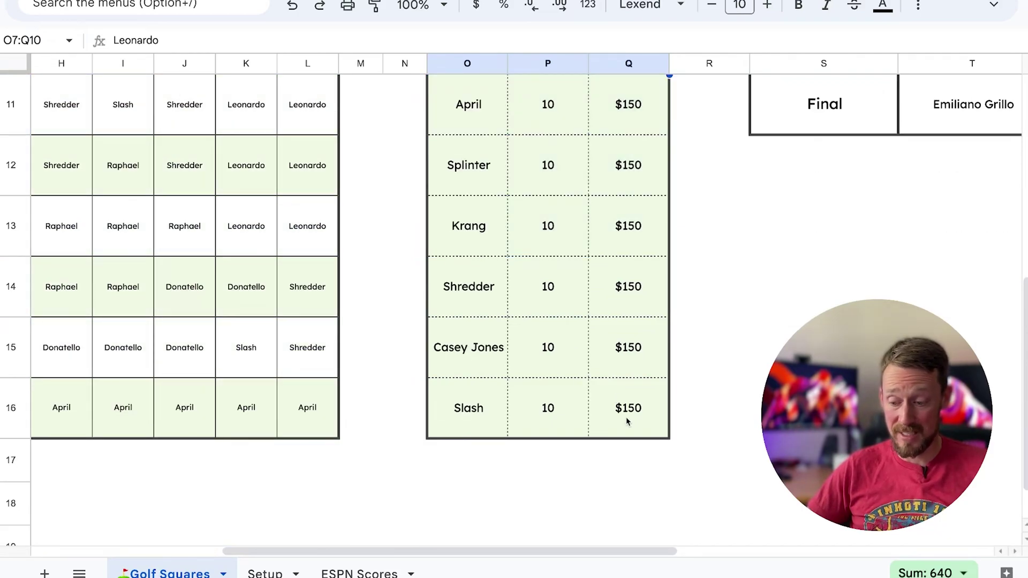
pyautogui.keyDown('shift'); pyautogui.click(626, 415); pyautogui.keyUp('shift')
pyautogui.scroll(4, 628, 408)
pyautogui.scroll(2, 629, 409)
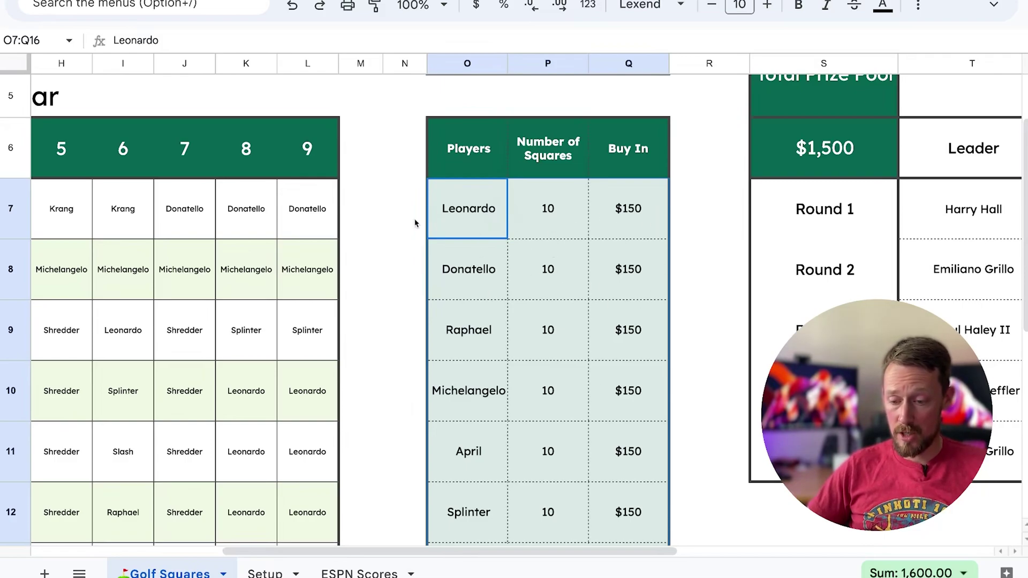
# Change square K7 to Leonardo, then restore Donatello by copying from J7.
pyautogui.click(248, 223)
pyautogui.write('leo')
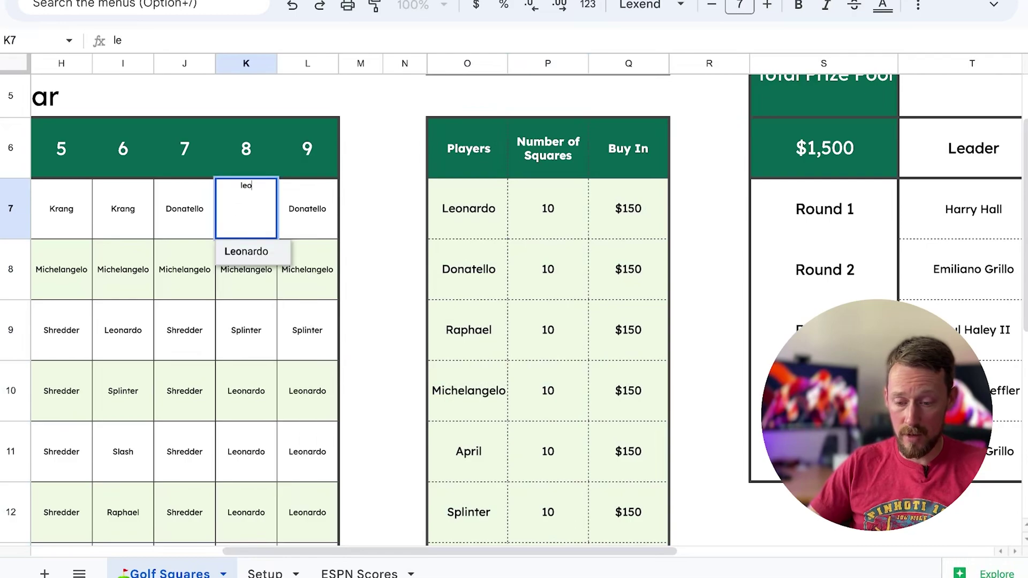
pyautogui.press('Return')
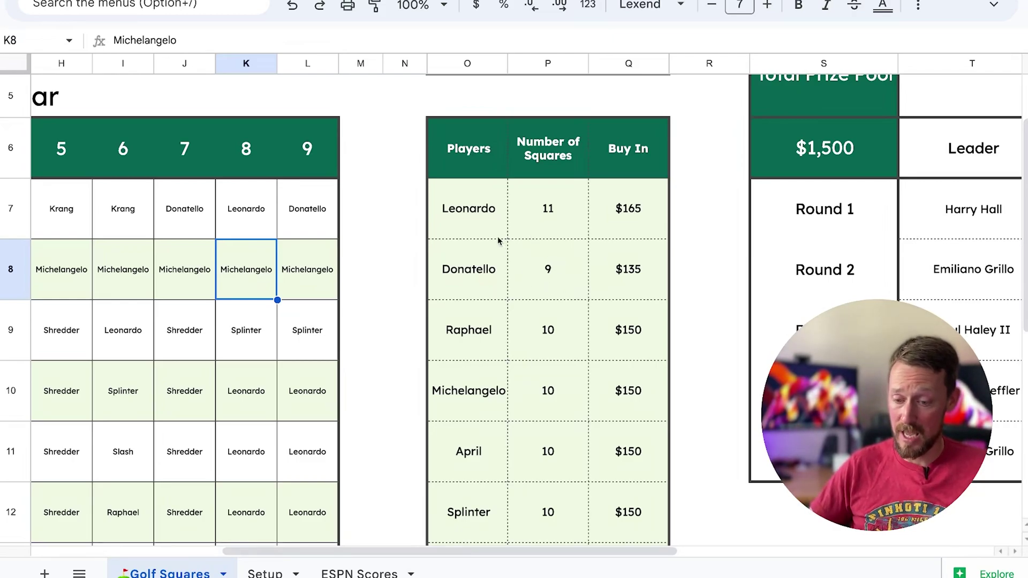
pyautogui.moveTo(197, 212); pyautogui.dragTo(243, 209)
pyautogui.press('super+r')
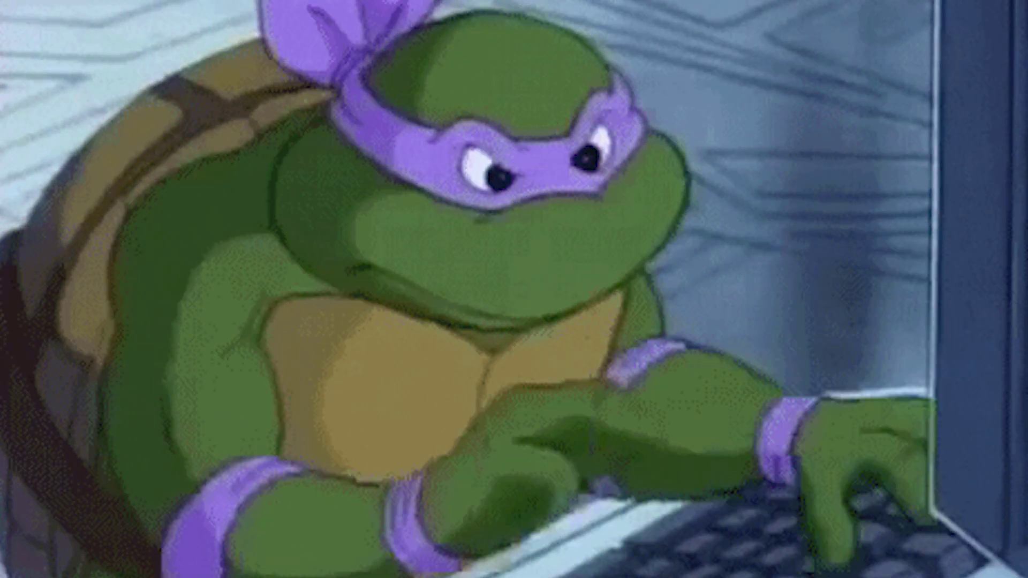
pyautogui.press('Right')
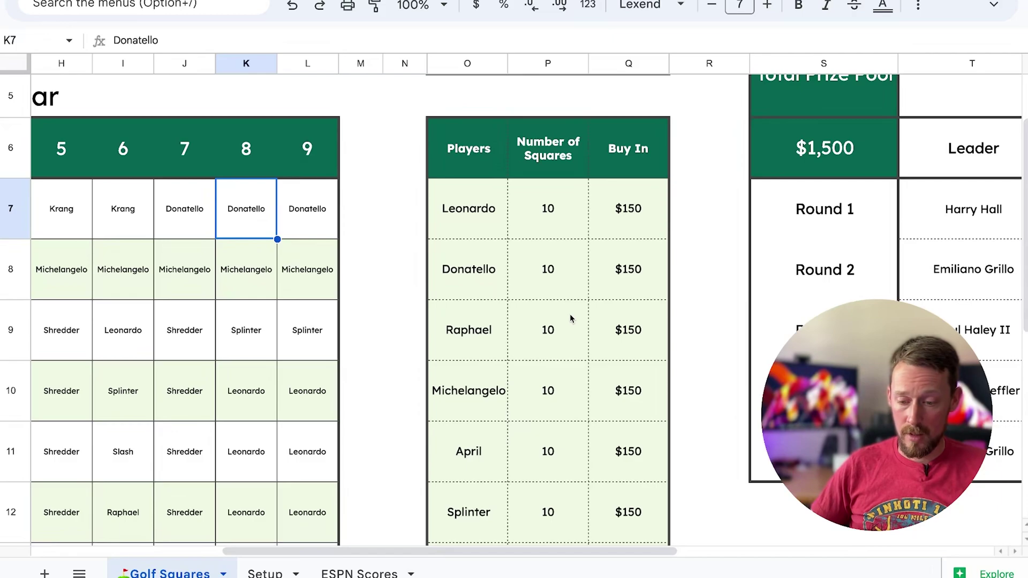
pyautogui.doubleClick(262, 197)
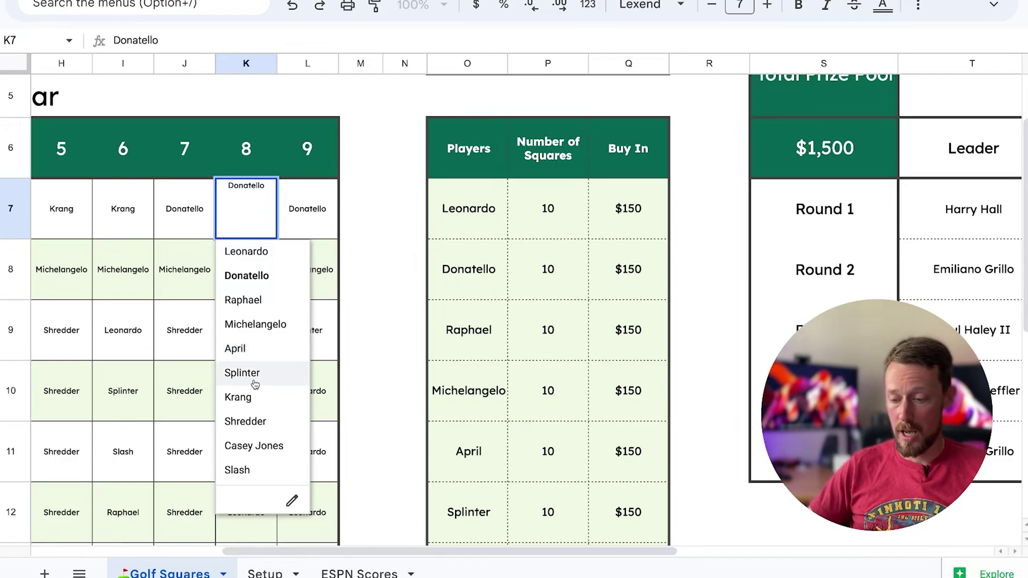
pyautogui.press('Escape')
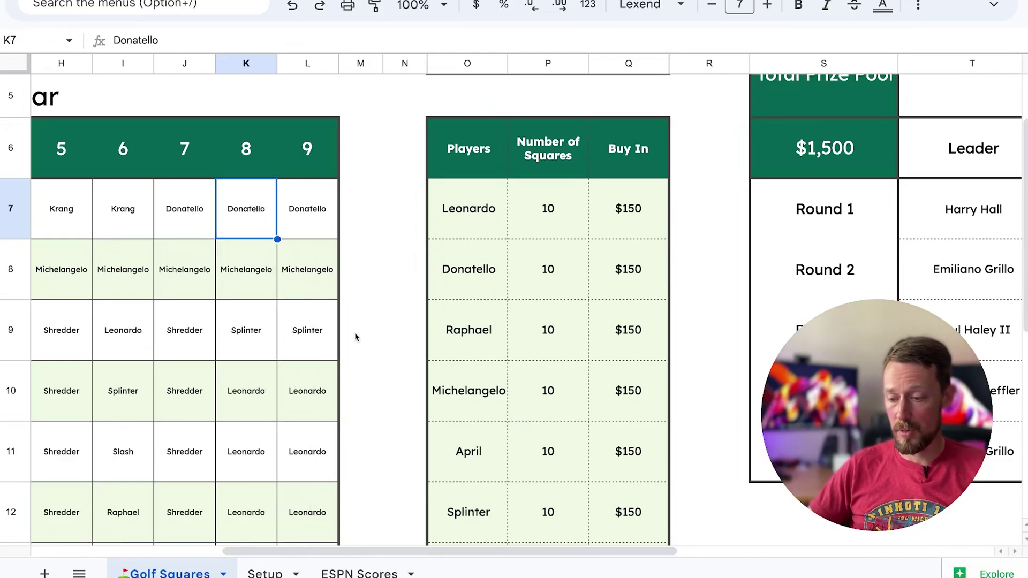
# Rename the first player in the Players list from Leonardo to Eamonn.
pyautogui.click(464, 209)
pyautogui.click(463, 288)
pyautogui.click(466, 338)
pyautogui.click(467, 206)
pyautogui.write('Eamonn')
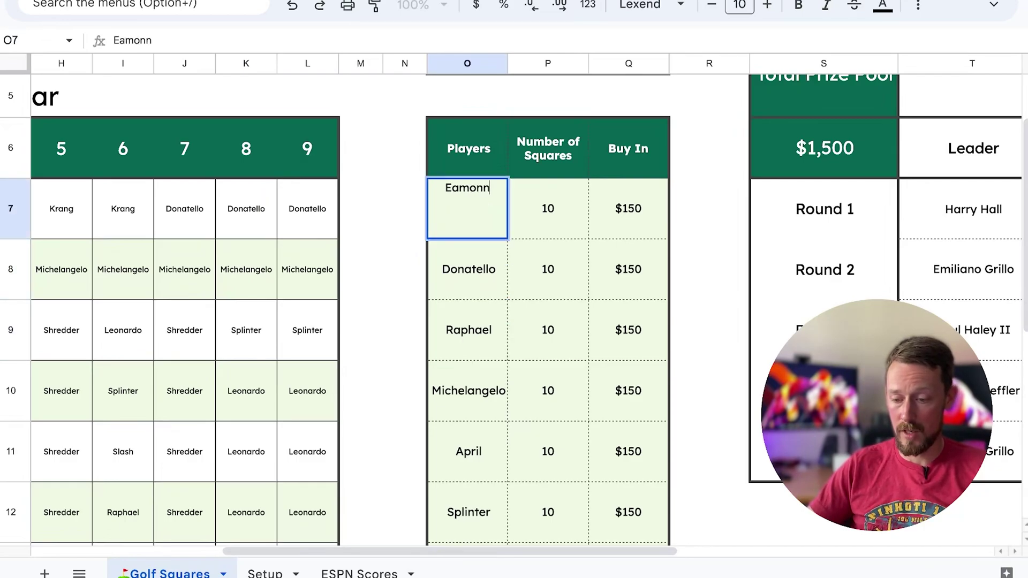
pyautogui.press('Return')
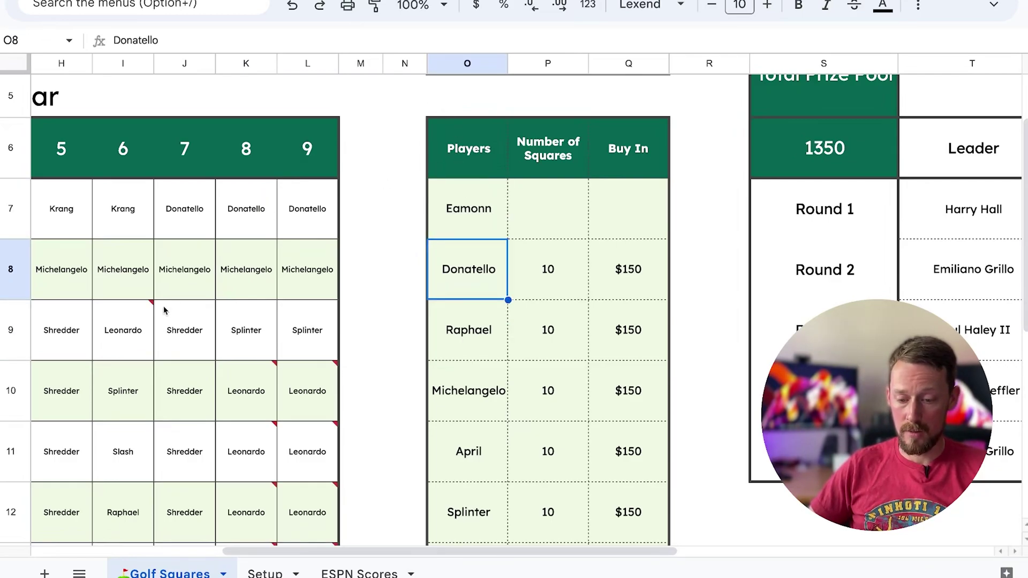
# Assign Eamonn to a row 9 square, then undo the player name changes.
pyautogui.hscroll(-1, 164, 310)
pyautogui.click(166, 327)
pyautogui.write('ea')
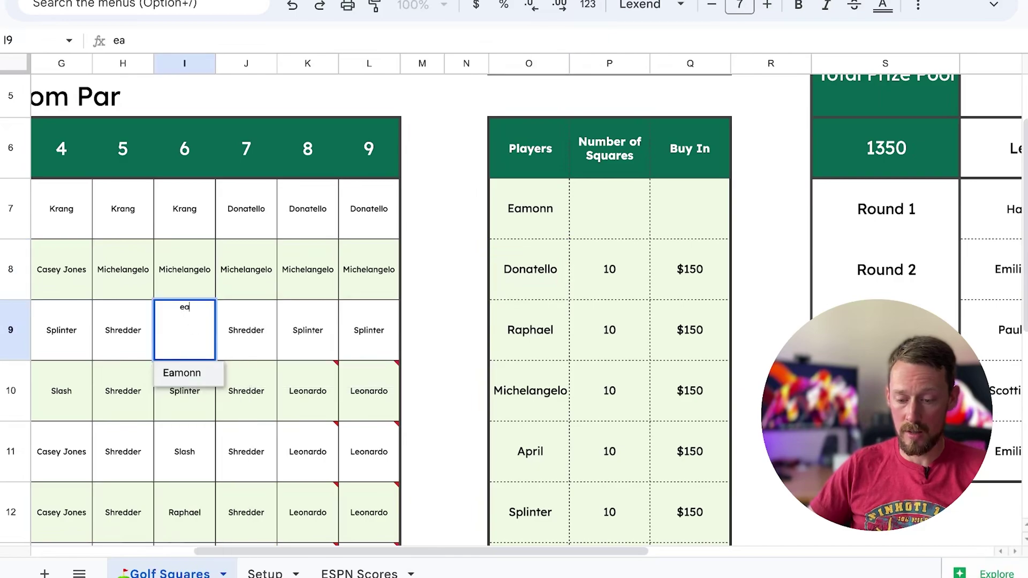
pyautogui.press('Return')
pyautogui.press('Up')
pyautogui.press('super+z')
pyautogui.press('super+z')
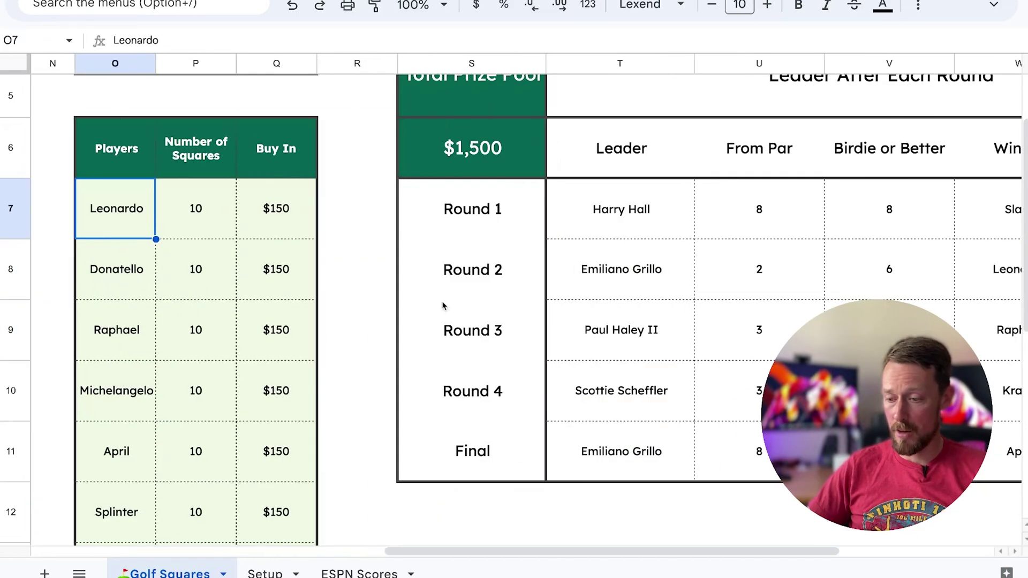
# Check the prize pool formula and set the cost per square to $20.
pyautogui.scroll(5, 443, 305)
pyautogui.hscroll(2, 444, 305)
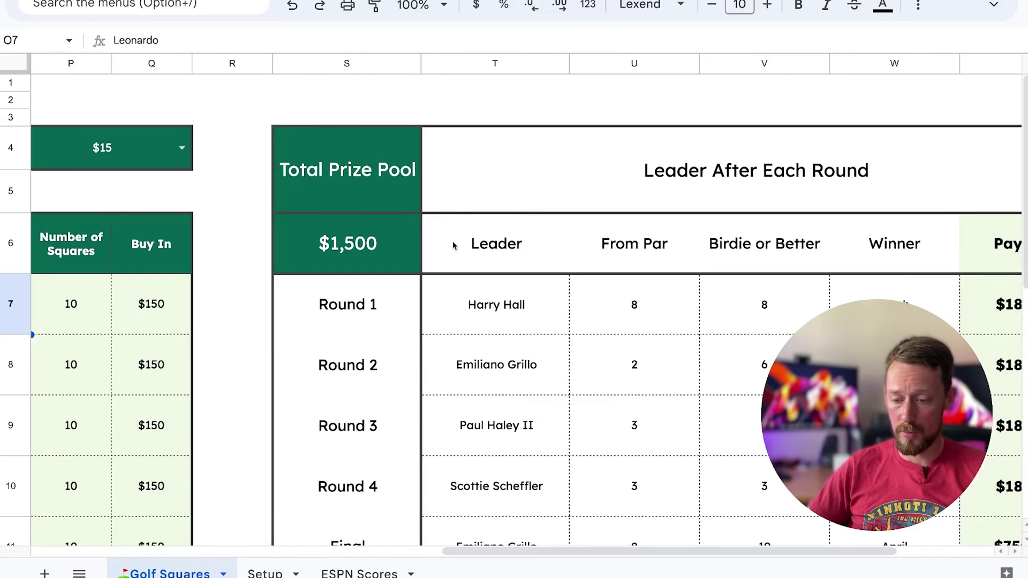
pyautogui.click(412, 248)
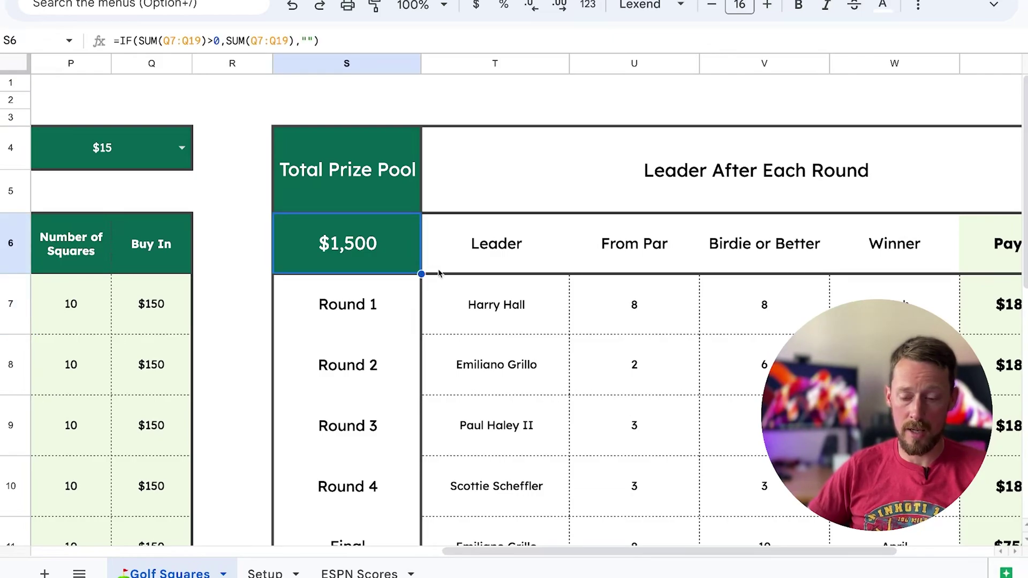
pyautogui.click(132, 152)
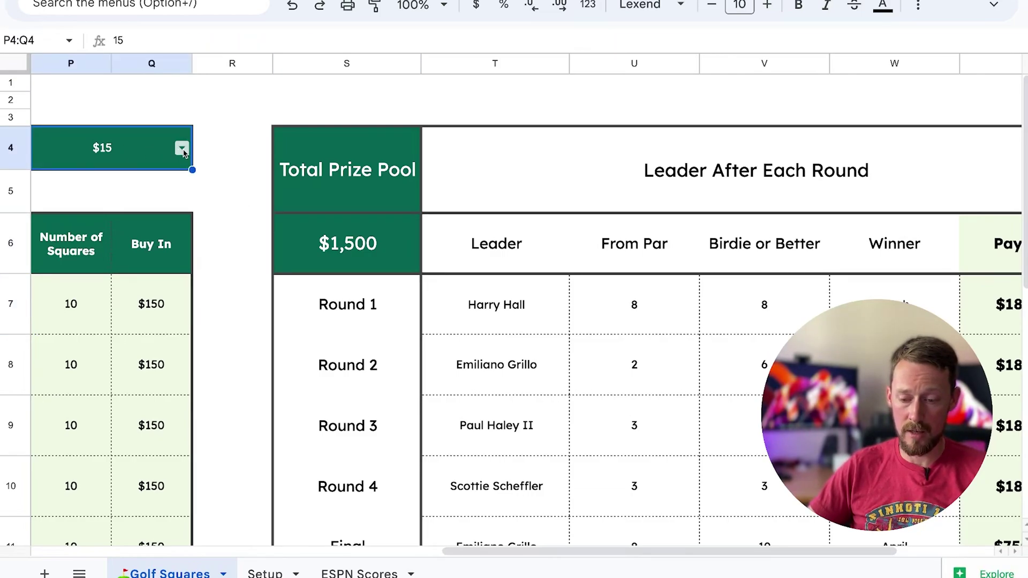
pyautogui.click(183, 153)
pyautogui.click(108, 411)
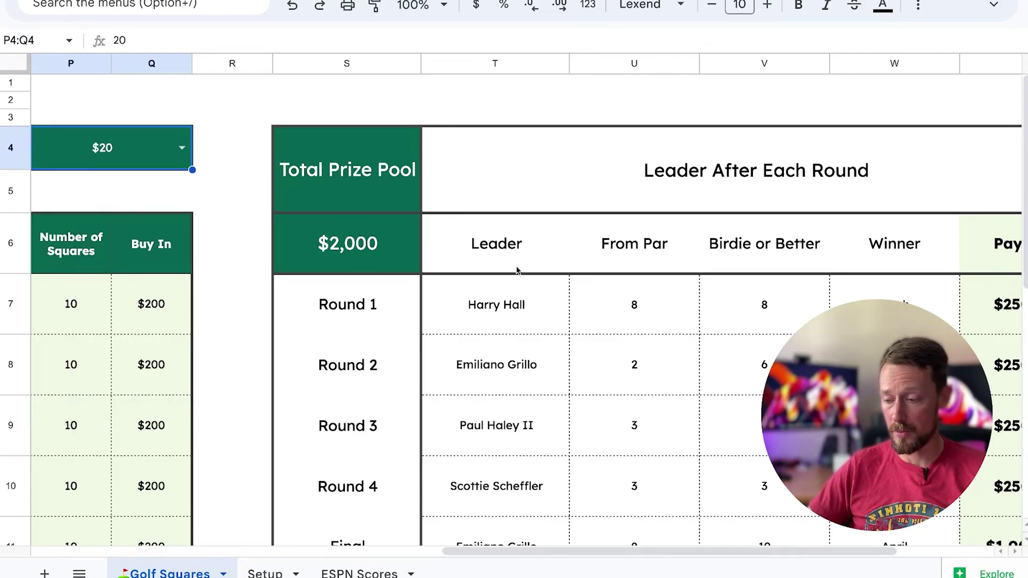
# Review the payout table's Final row, now paying $1,000.
pyautogui.hscroll(3, 517, 271)
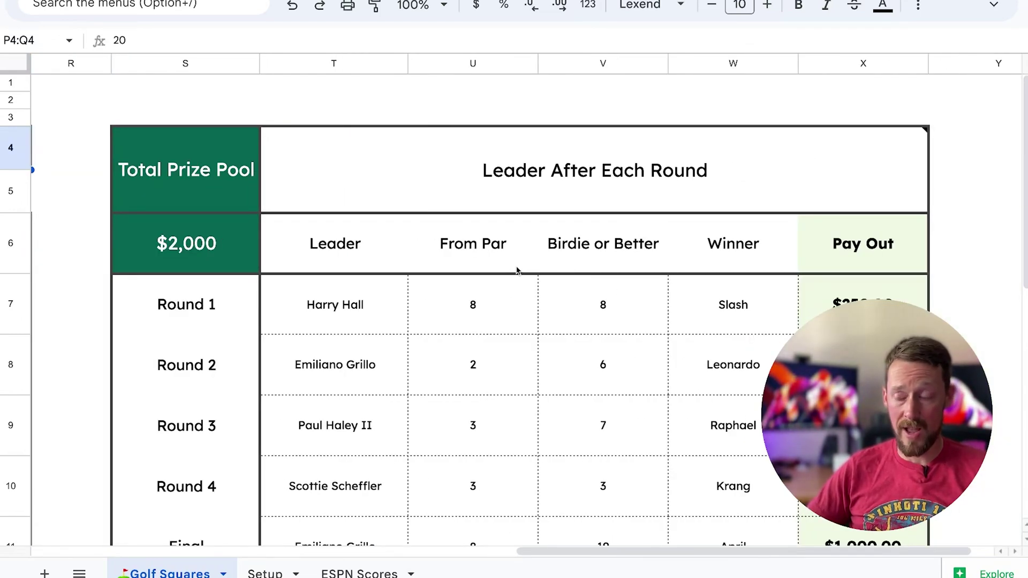
pyautogui.scroll(-1, 517, 270)
pyautogui.scroll(-1, 517, 271)
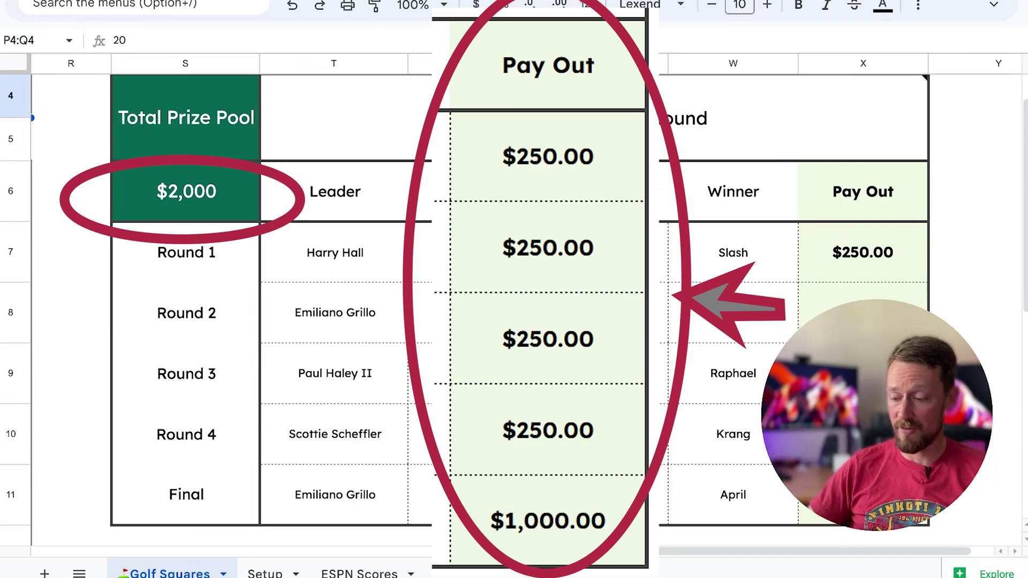
pyautogui.moveTo(174, 500); pyautogui.dragTo(835, 496)
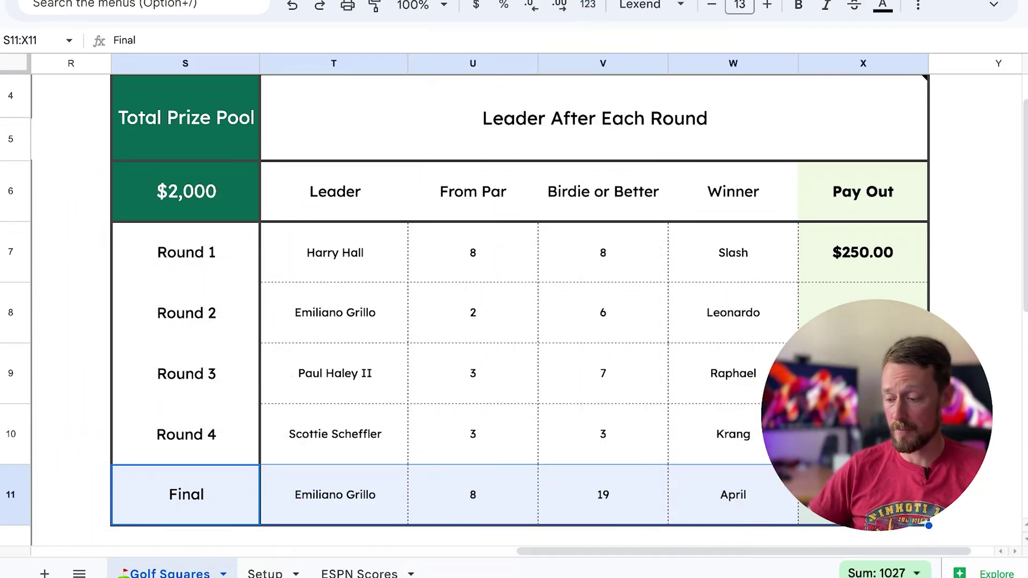
pyautogui.scroll(-1, 747, 465)
pyautogui.hscroll(2, 746, 466)
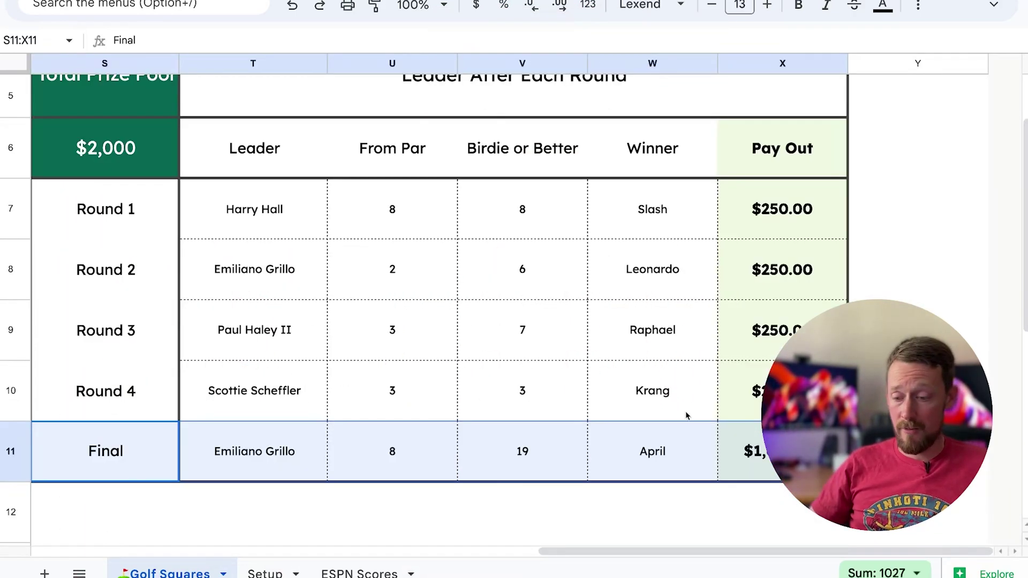
pyautogui.scroll(3, 540, 326)
pyautogui.hscroll(-2, 541, 327)
# Try Round 1 scores of From Par 9 and Birdie or Better 4, then undo.
pyautogui.click(492, 303)
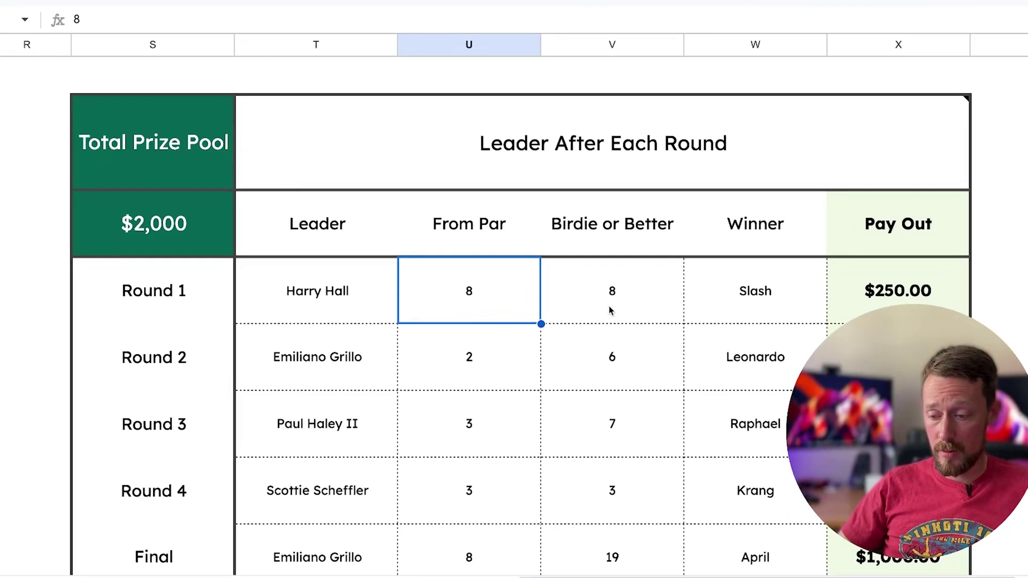
pyautogui.write('9')
pyautogui.press('Tab')
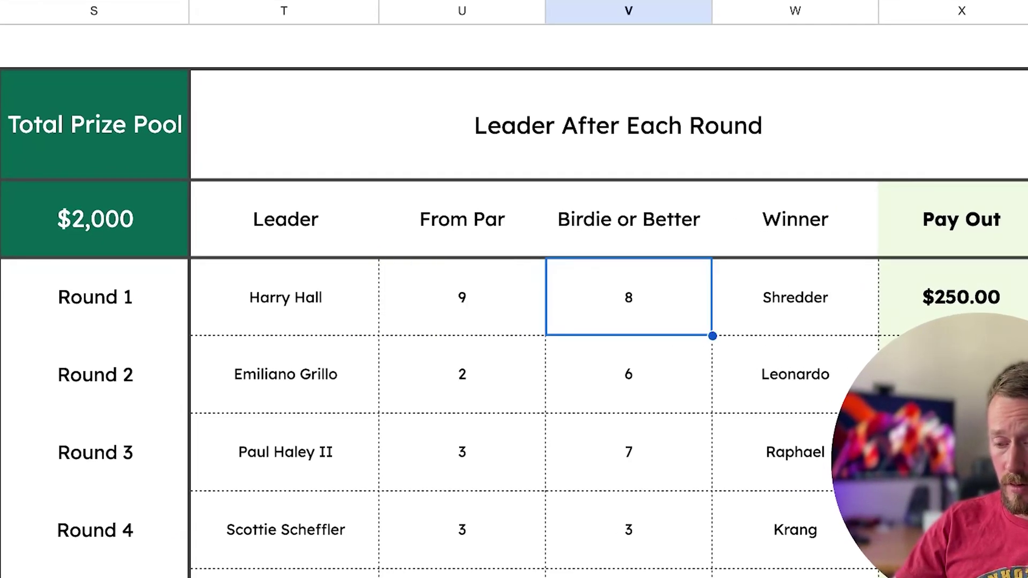
pyautogui.write('4')
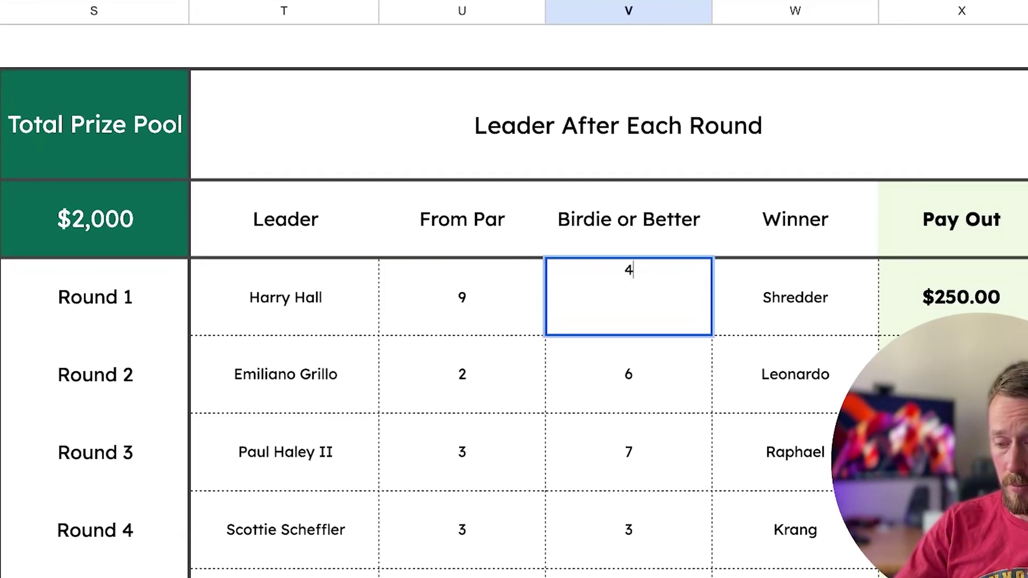
pyautogui.press('Tab')
pyautogui.moveTo(811, 220); pyautogui.dragTo(814, 568)
pyautogui.hotkey('ctrl', 'z')
pyautogui.hotkey('ctrl', 'z')
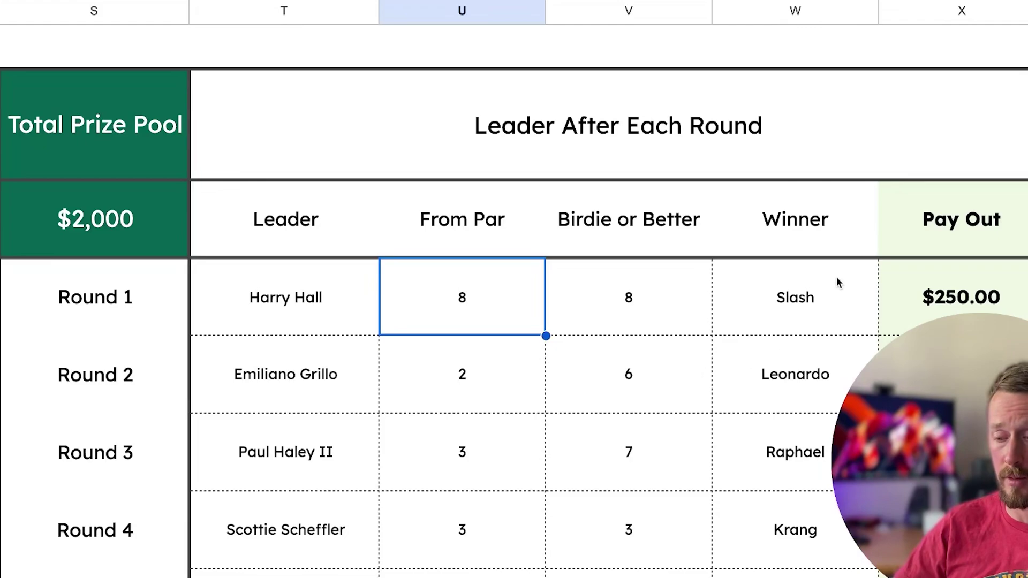
# Try From Par 3 and Birdie or Better 2, then undo to restore winner Slash.
pyautogui.write('3')
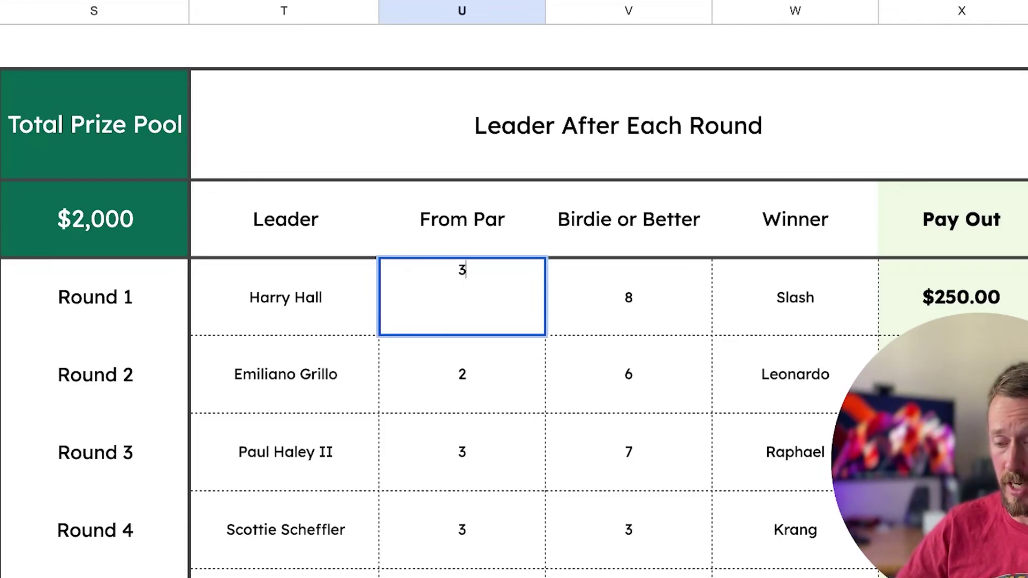
pyautogui.press('Tab')
pyautogui.write('2')
pyautogui.press('Tab')
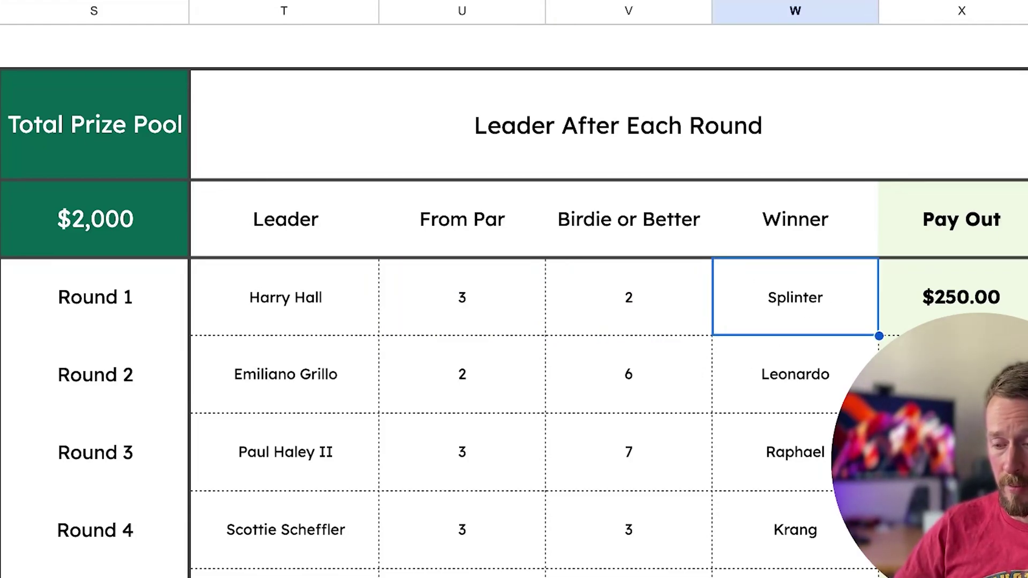
pyautogui.hotkey('ctrl', 'z')
pyautogui.hotkey('ctrl', 'z')
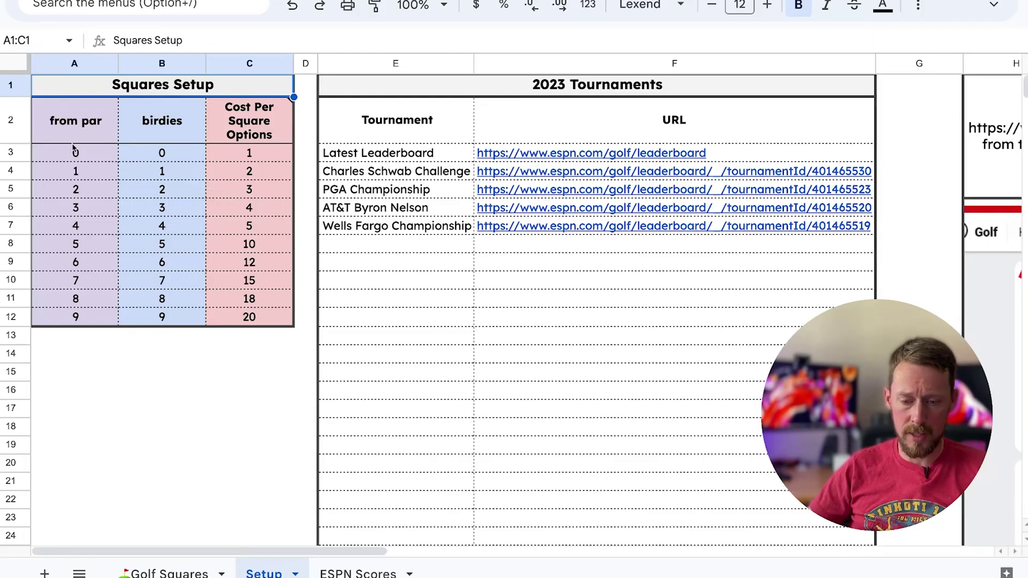
# Select the from par and birdies lists and swap the first two from par values to 1 and 0.
pyautogui.moveTo(72, 152); pyautogui.dragTo(154, 322)
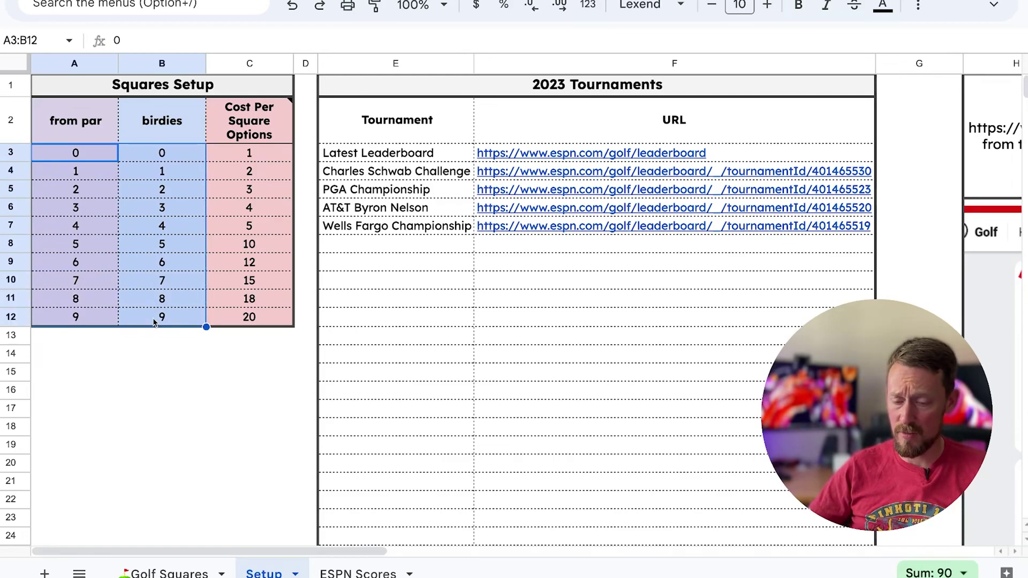
pyautogui.click(97, 155)
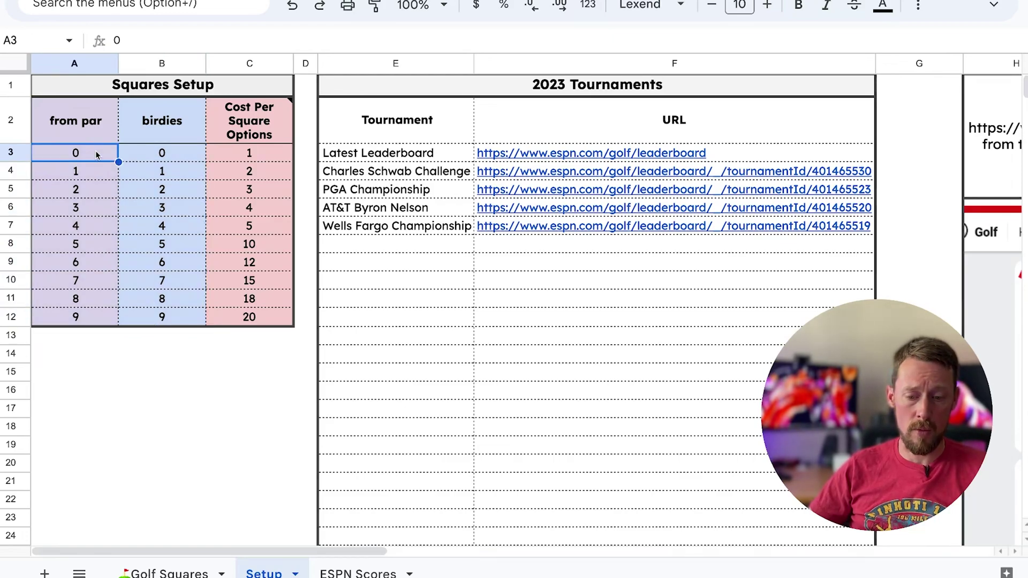
pyautogui.moveTo(97, 155); pyautogui.dragTo(99, 318)
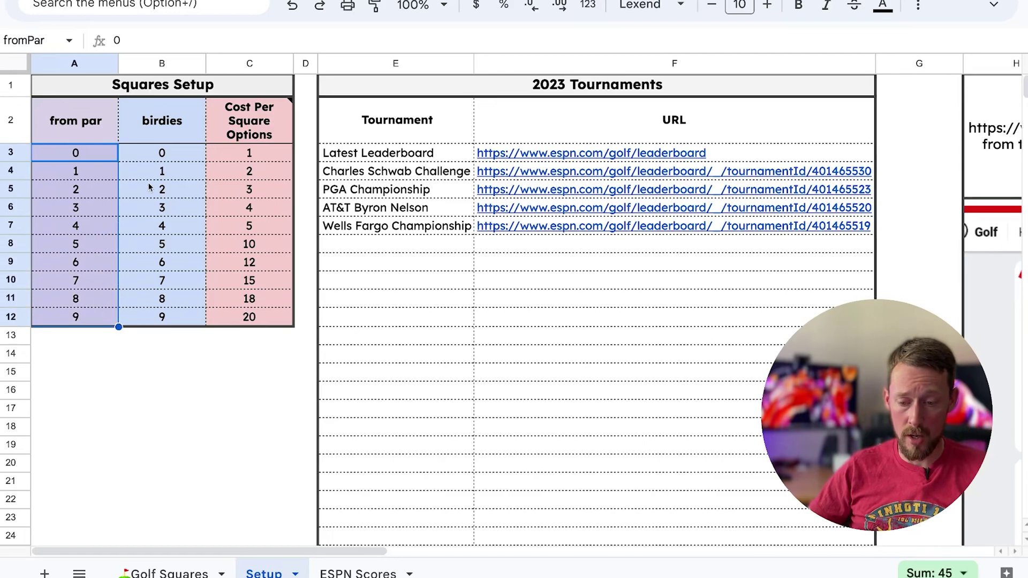
pyautogui.moveTo(169, 155); pyautogui.dragTo(163, 317)
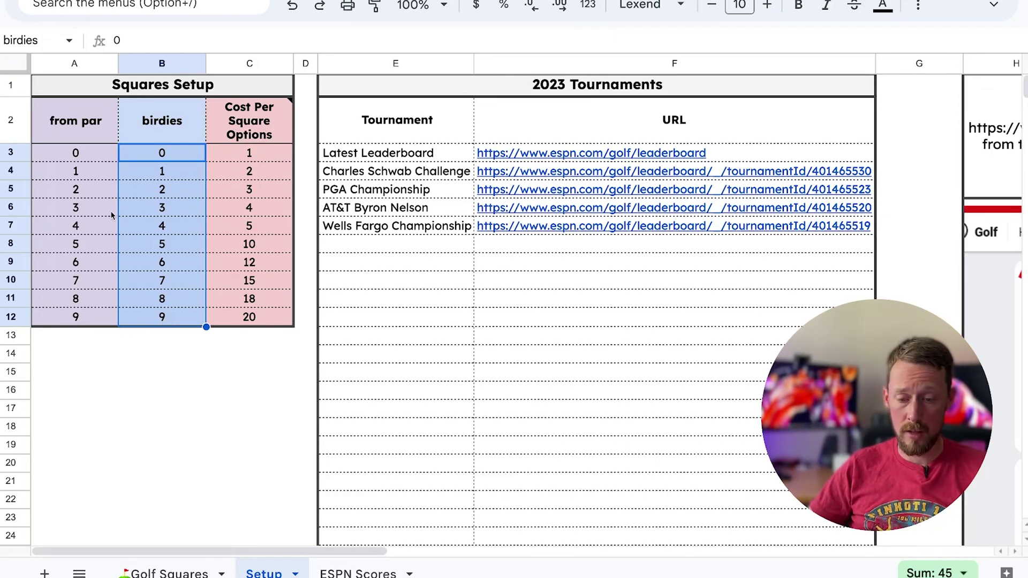
pyautogui.click(90, 154)
pyautogui.write('1')
pyautogui.press('Return')
pyautogui.write('0')
pyautogui.press('Return')
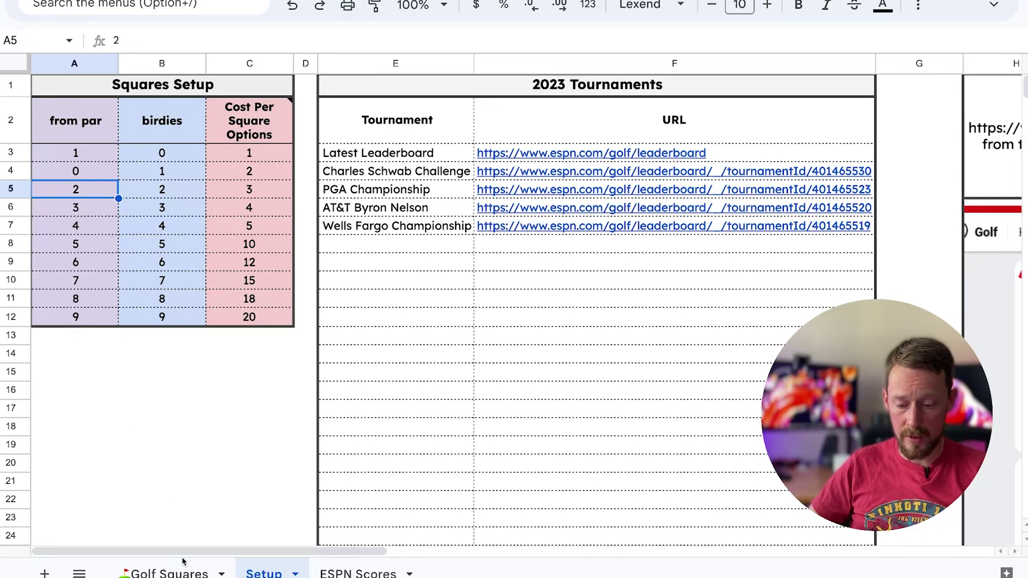
# Check the swapped 1 and 0 headings on Golf Squares, then undo the swap on Setup.
pyautogui.click(168, 572)
pyautogui.hscroll(-10, 206, 354)
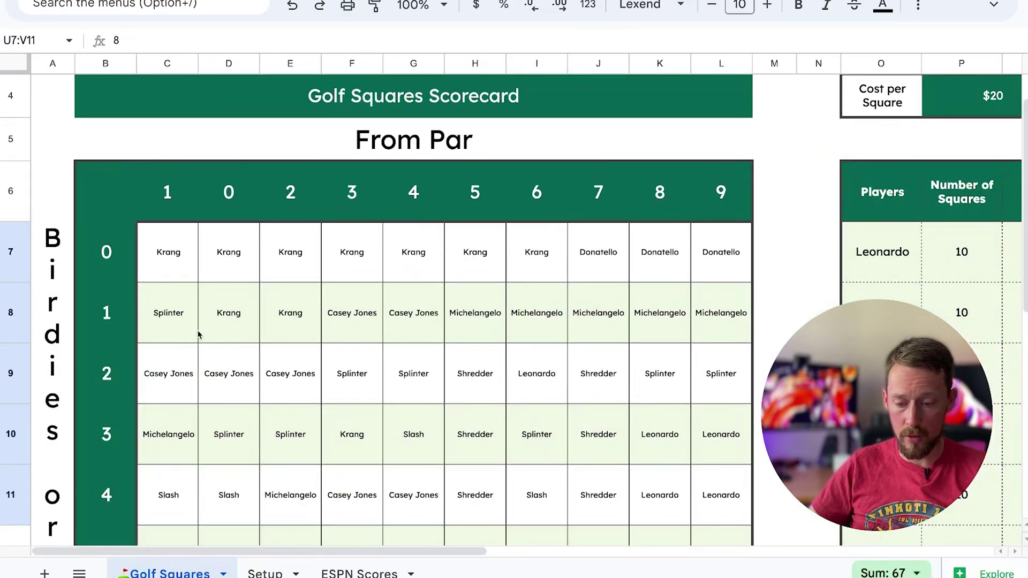
pyautogui.scroll(-1, 183, 305)
pyautogui.moveTo(165, 148); pyautogui.dragTo(227, 150)
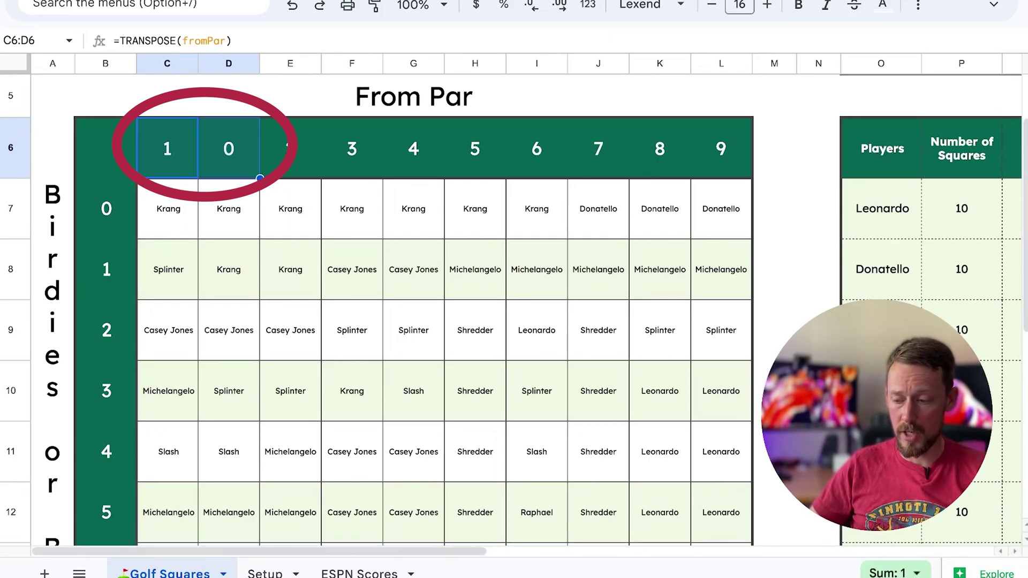
pyautogui.click(265, 574)
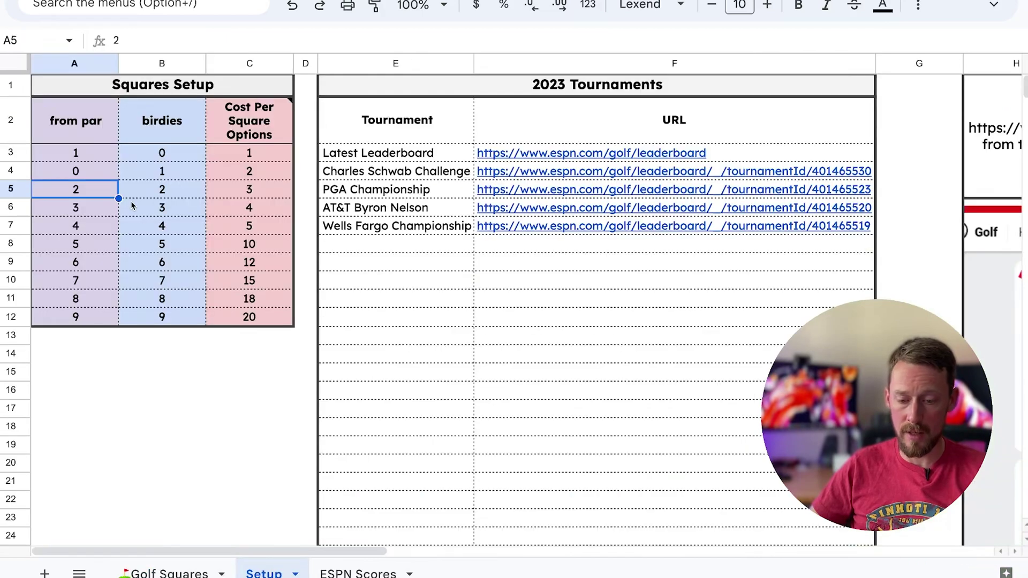
pyautogui.press('super+z')
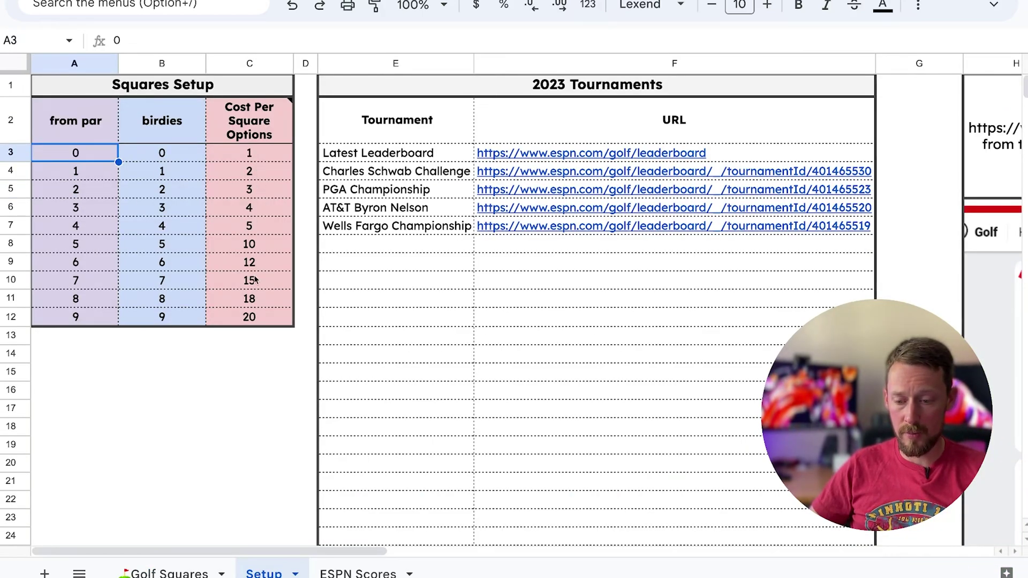
# Add 100 as a new cost option in Setup cell C12.
pyautogui.click(251, 311)
pyautogui.write('100')
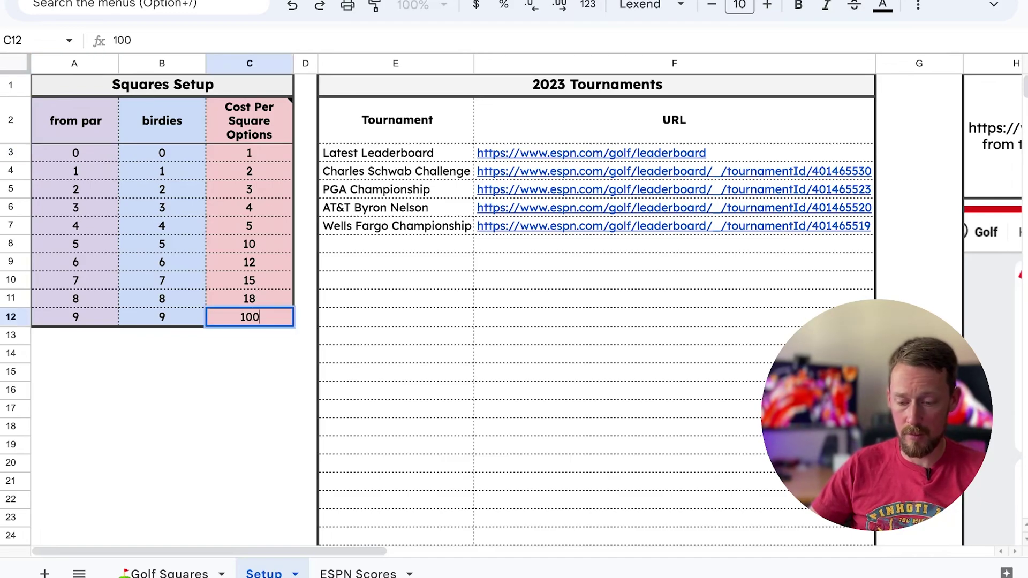
pyautogui.press('Return')
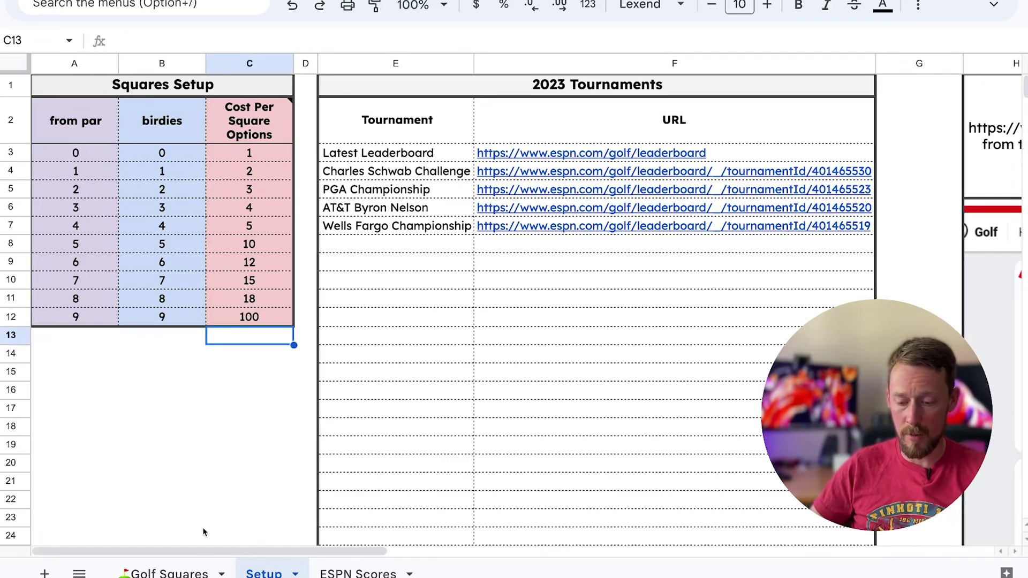
# On Golf Squares, set the cost per square to 100, for a $10,000 prize pool.
pyautogui.click(171, 570)
pyautogui.hscroll(5, 493, 363)
pyautogui.scroll(-1, 493, 363)
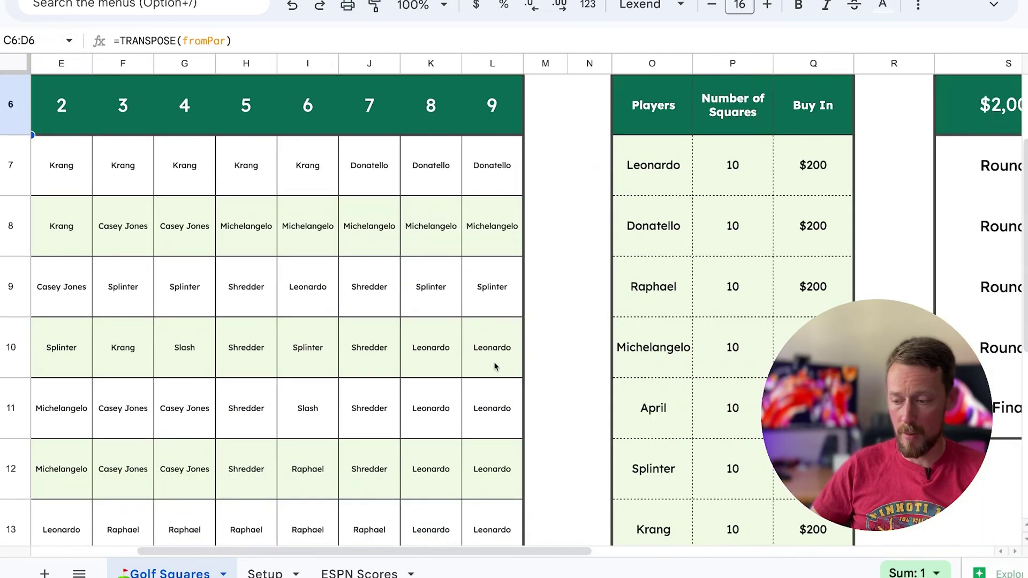
pyautogui.scroll(5, 493, 363)
pyautogui.hscroll(4, 493, 363)
pyautogui.click(592, 147)
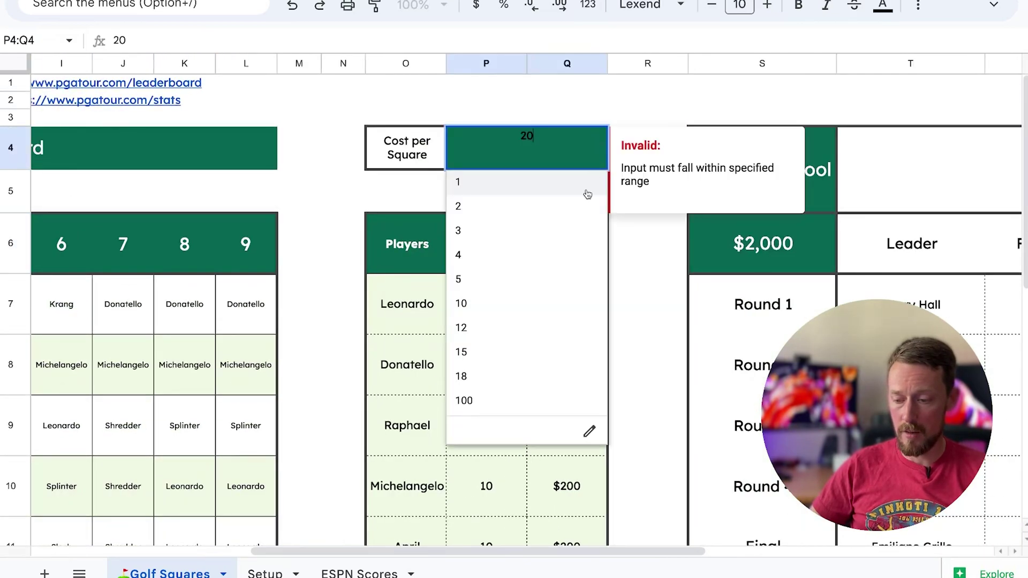
pyautogui.click(501, 404)
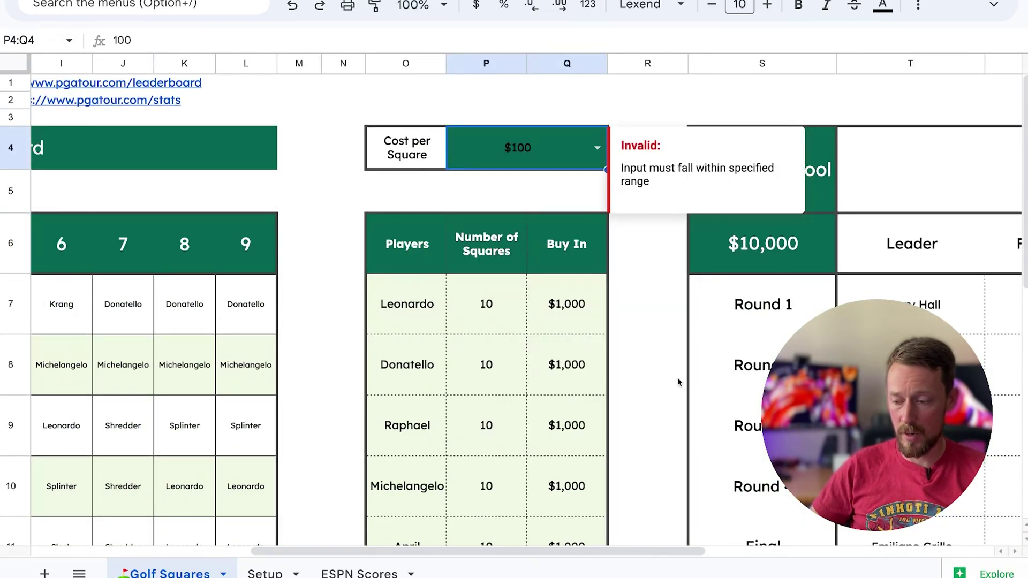
pyautogui.click(657, 330)
pyautogui.hscroll(3, 657, 331)
pyautogui.scroll(-1, 657, 330)
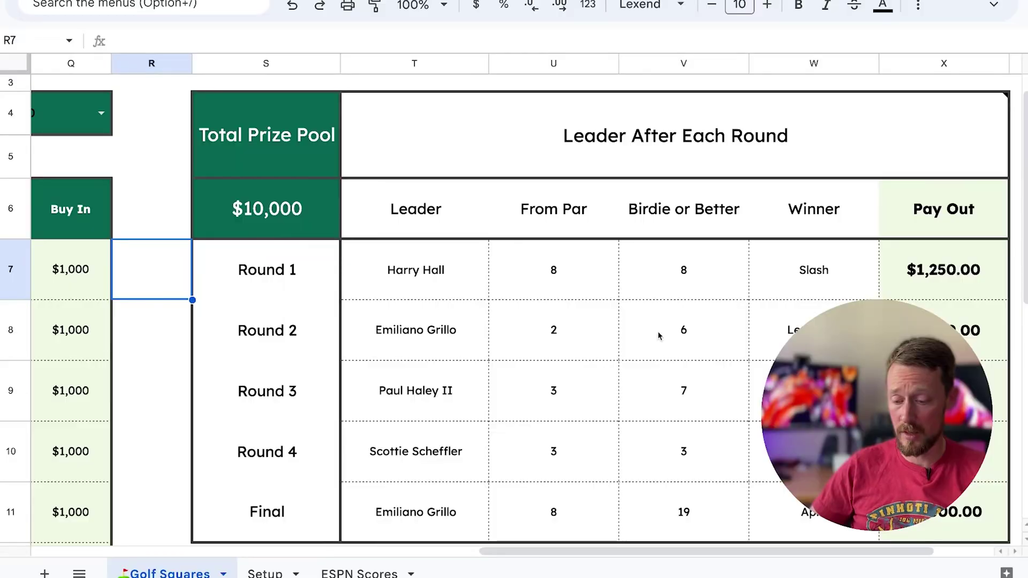
pyautogui.hscroll(2, 661, 332)
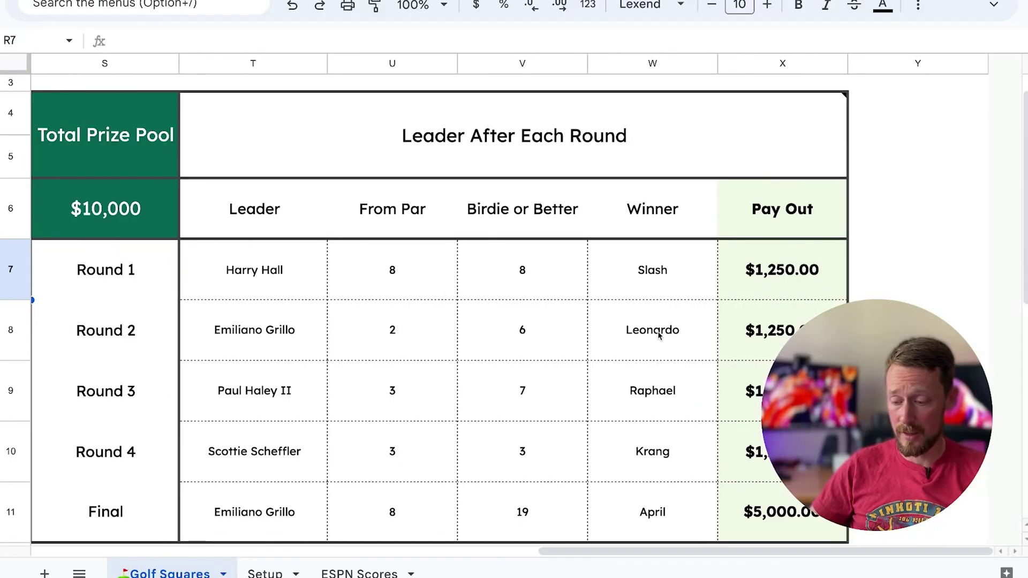
# Inspect W11's final-winner HLOOKUP and X7's =S6*0.5/4 payout formula, then return to Setup.
pyautogui.click(646, 500)
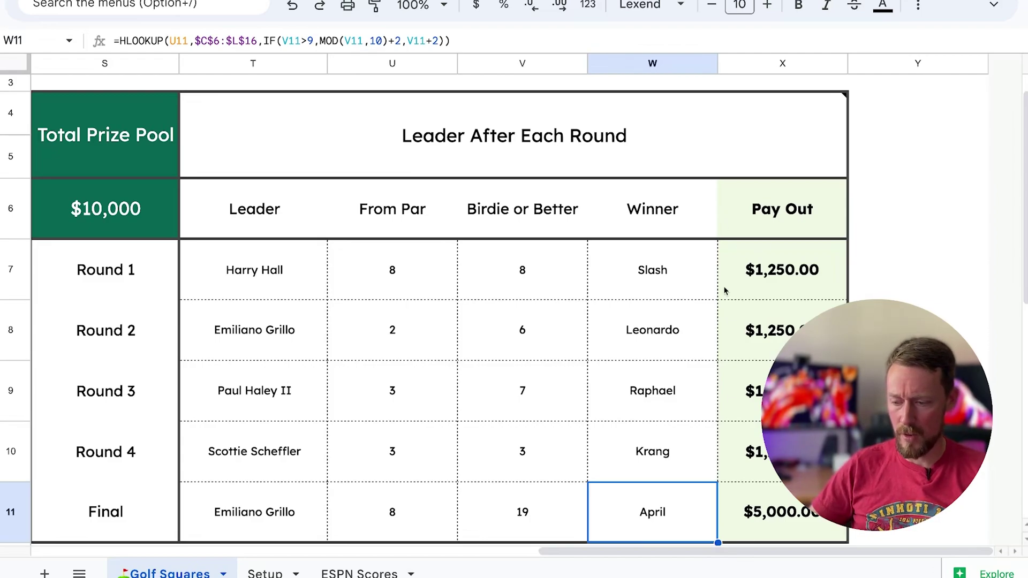
pyautogui.hscroll(-5, 762, 286)
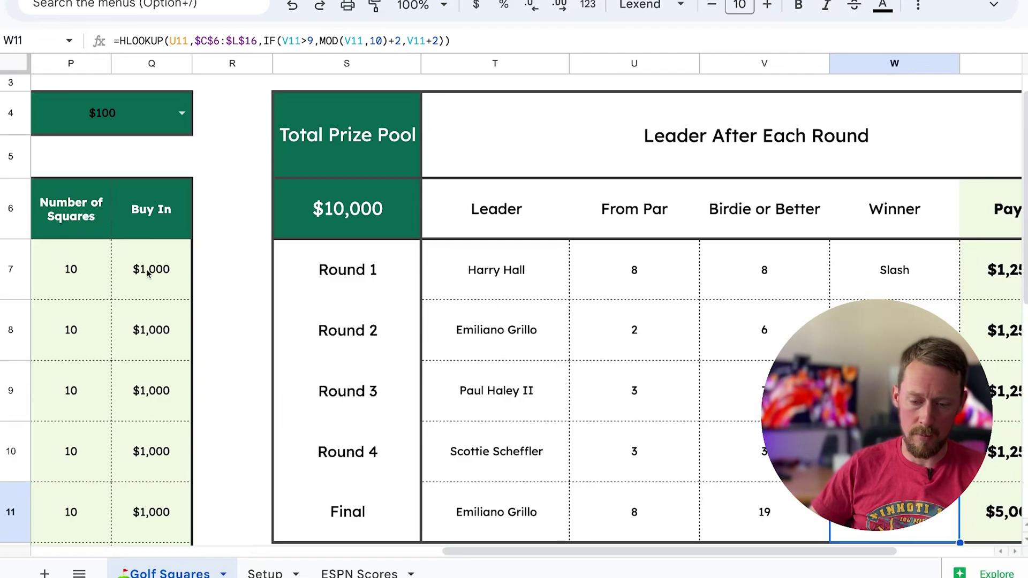
pyautogui.hscroll(2, 469, 287)
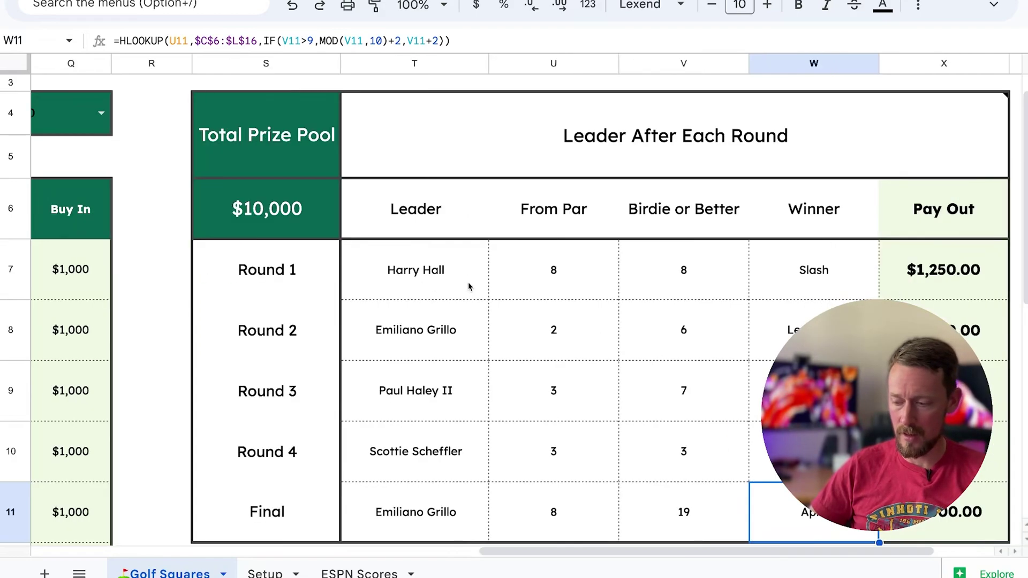
pyautogui.click(907, 264)
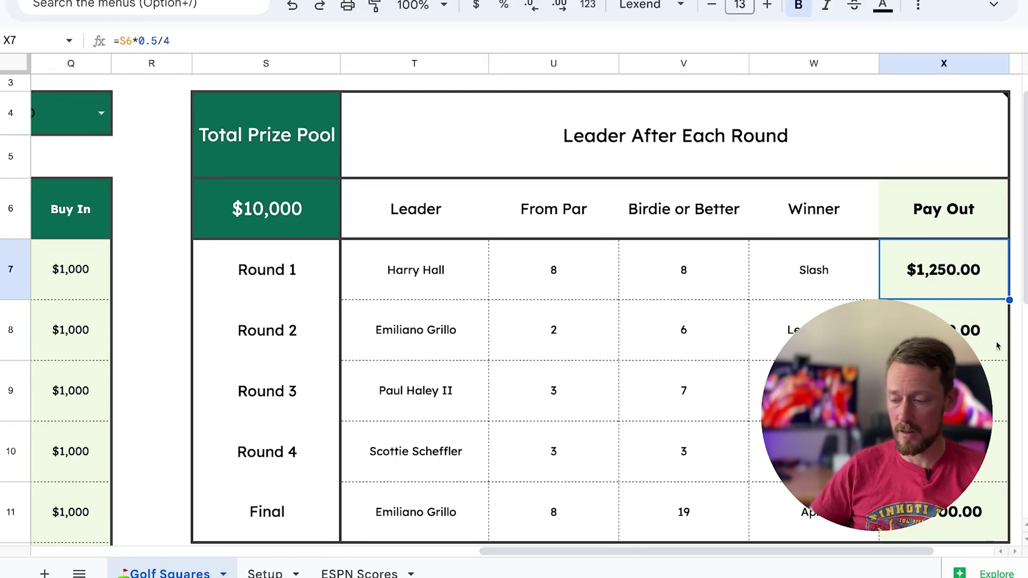
pyautogui.click(305, 565)
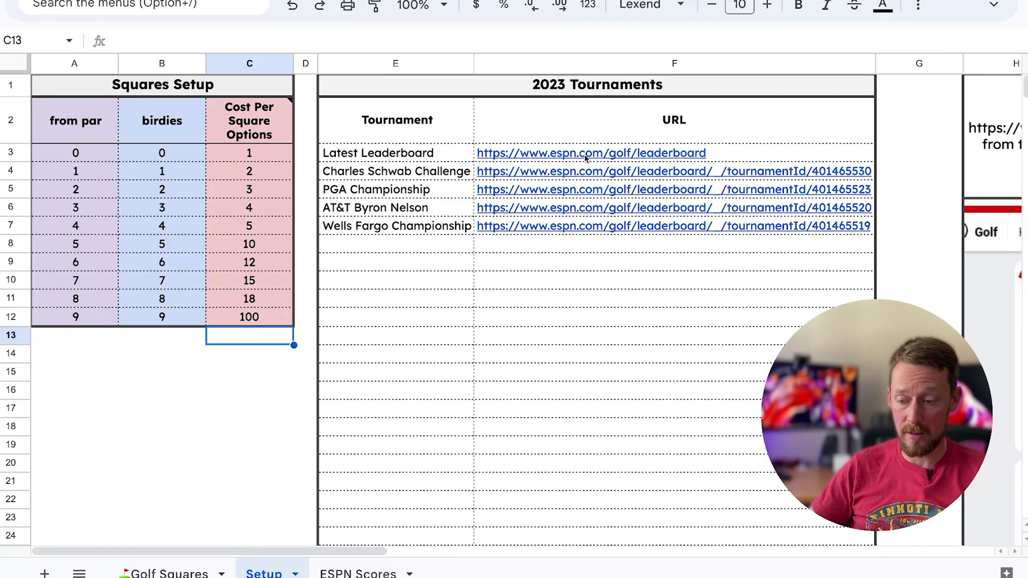
# Preview the leaderboard link, then go to the ESPN Scores sheet.
pyautogui.moveTo(601, 156)
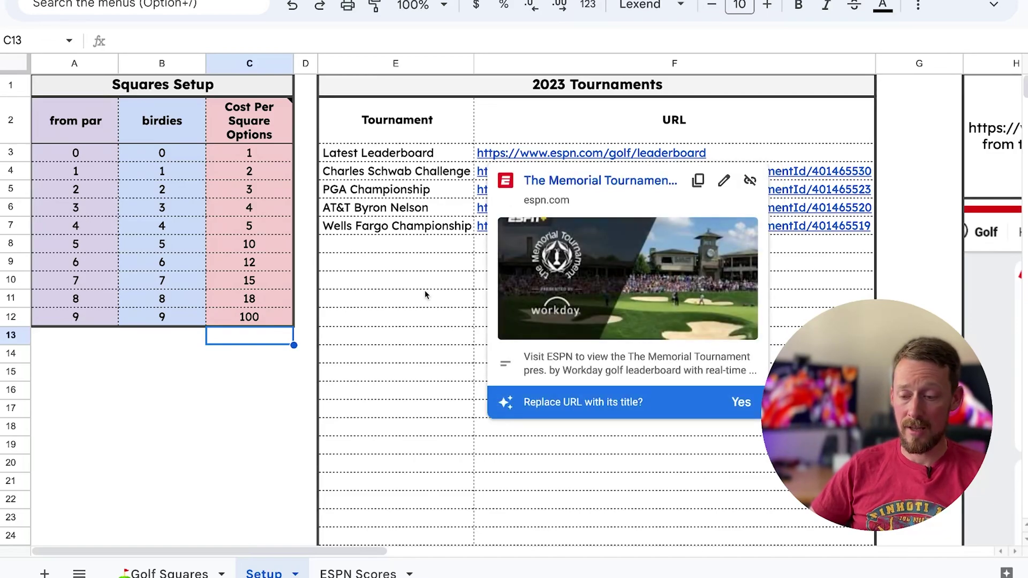
pyautogui.click(426, 295)
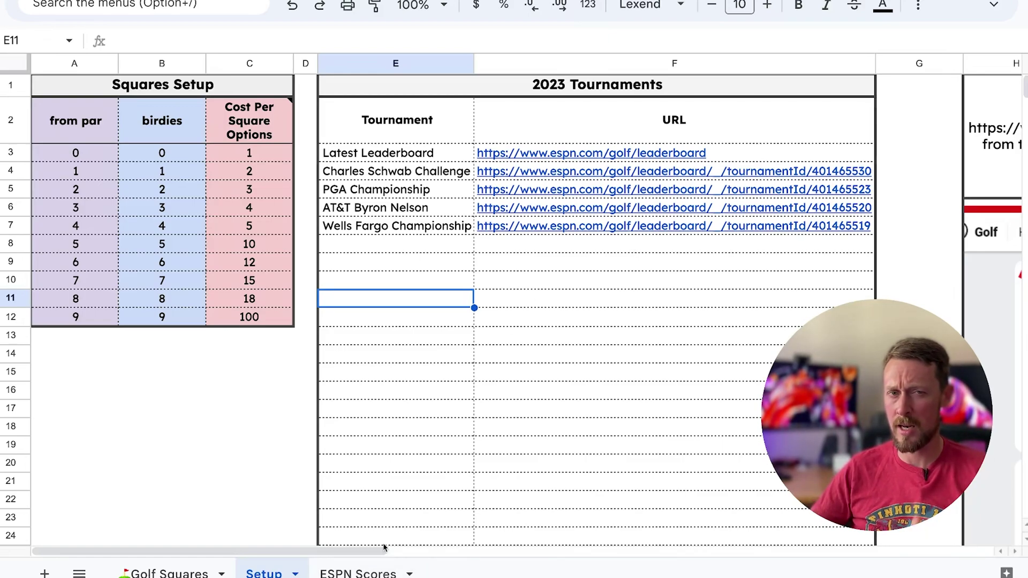
pyautogui.click(371, 574)
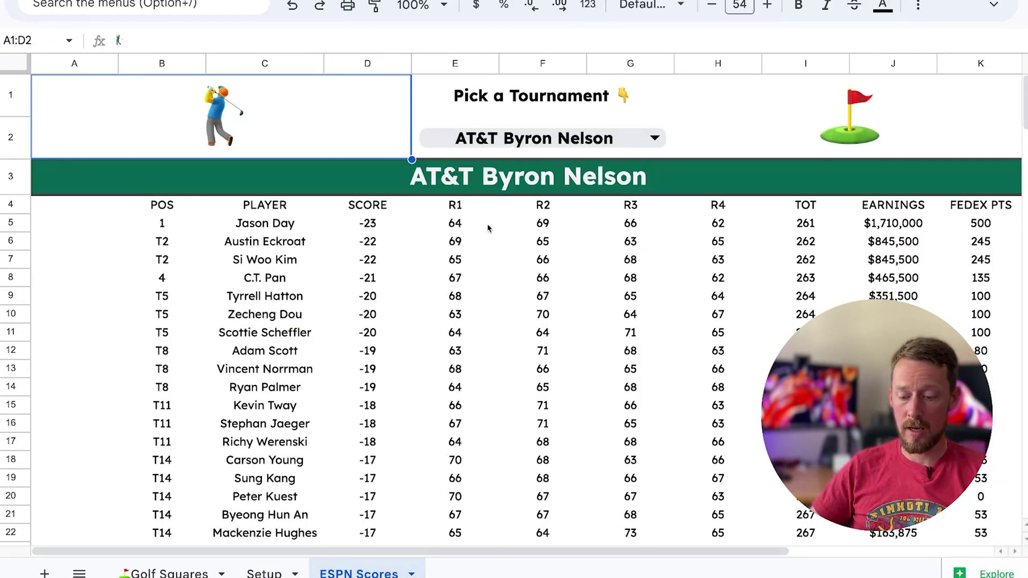
# View A4's IMPORTHTML formula, try PGA Championship and Latest Leaderboard, ending on Charles Schwab Challenge.
pyautogui.click(78, 201)
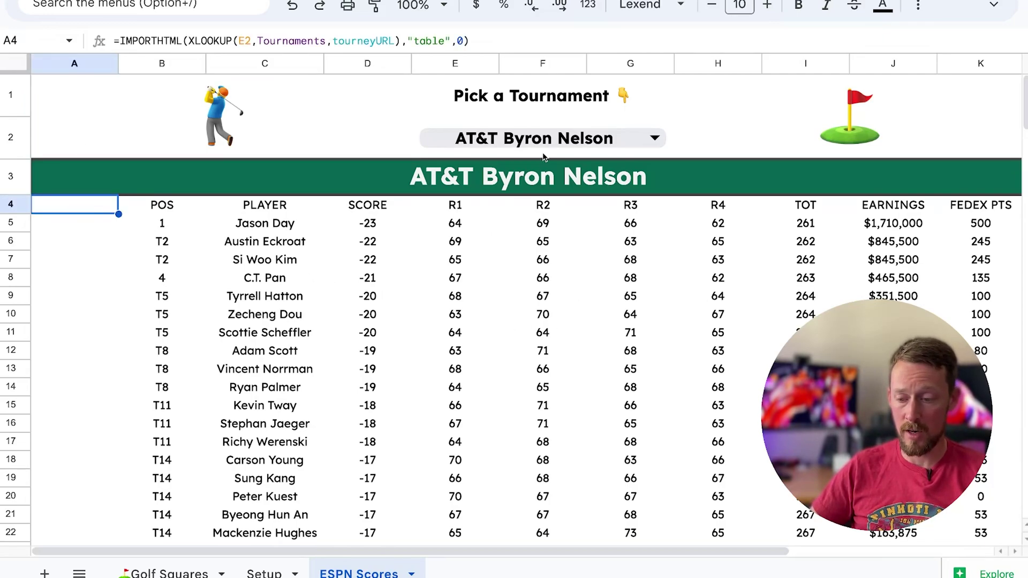
pyautogui.click(557, 143)
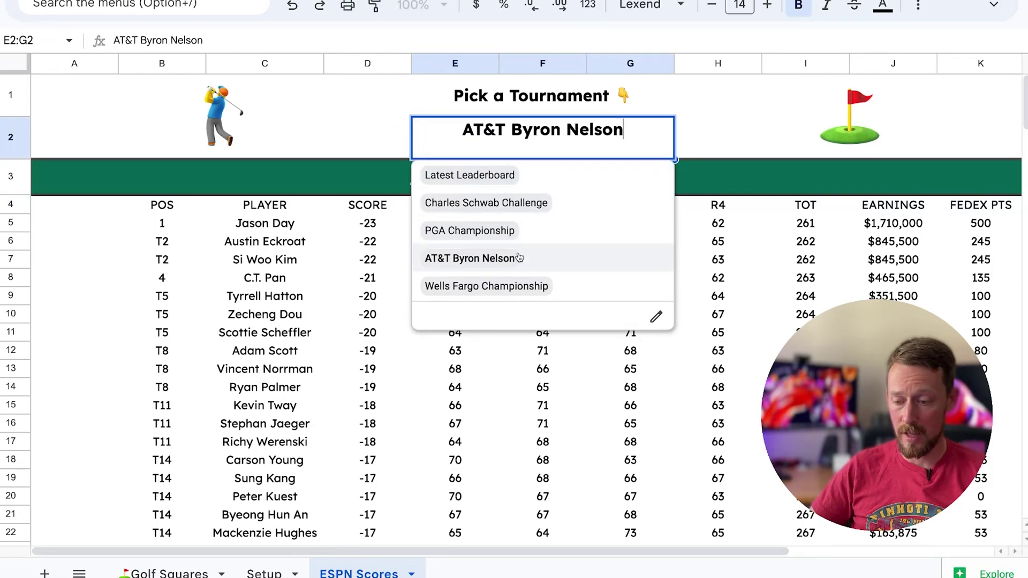
pyautogui.click(518, 232)
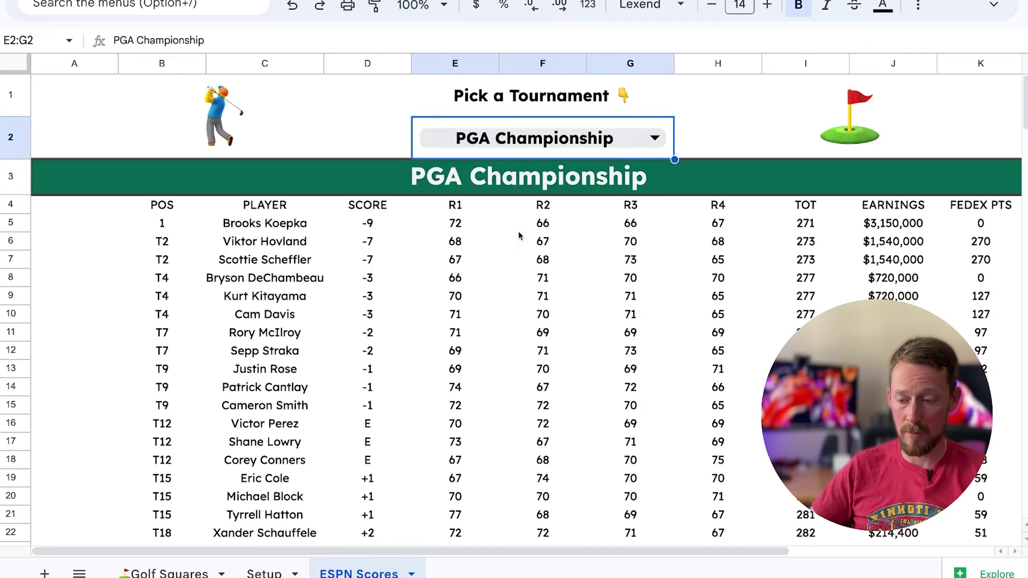
pyautogui.click(562, 139)
pyautogui.click(546, 203)
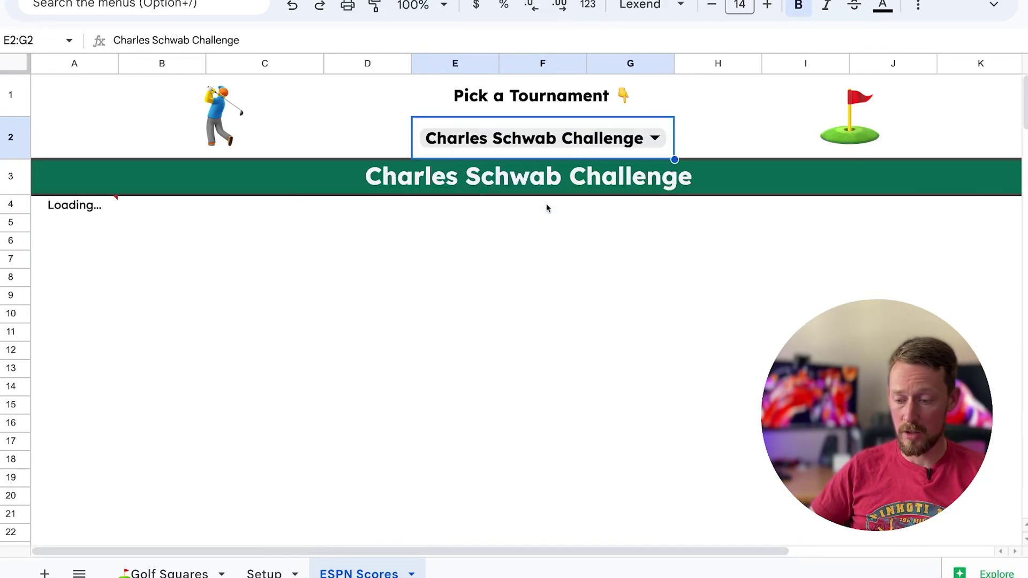
pyautogui.click(546, 139)
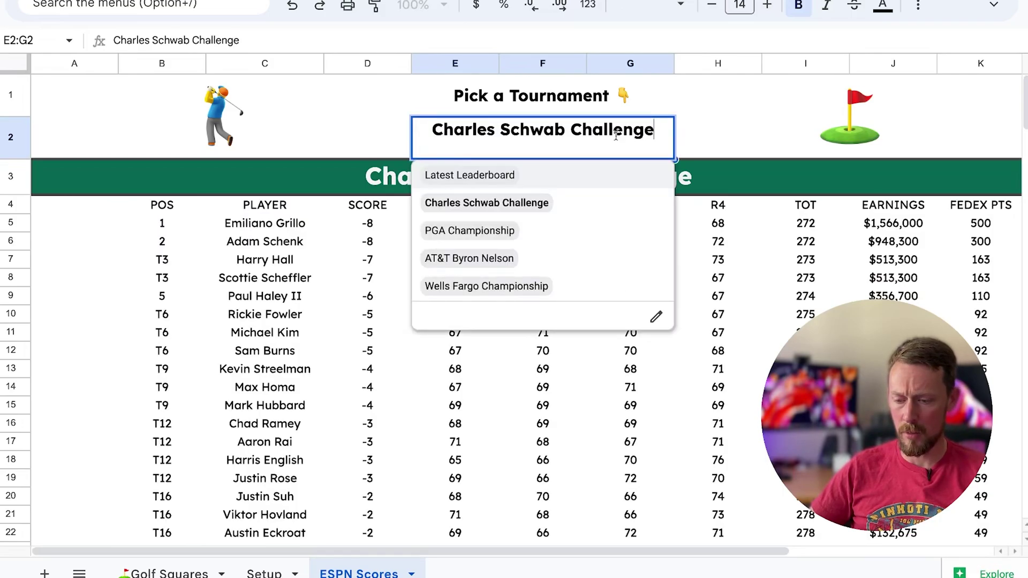
pyautogui.click(516, 176)
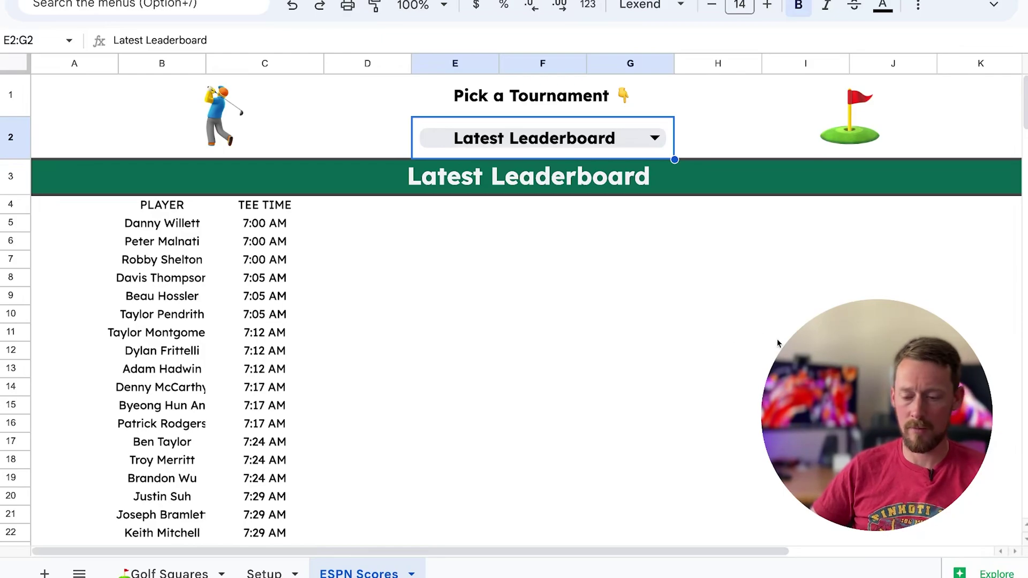
pyautogui.click(620, 156)
pyautogui.click(580, 208)
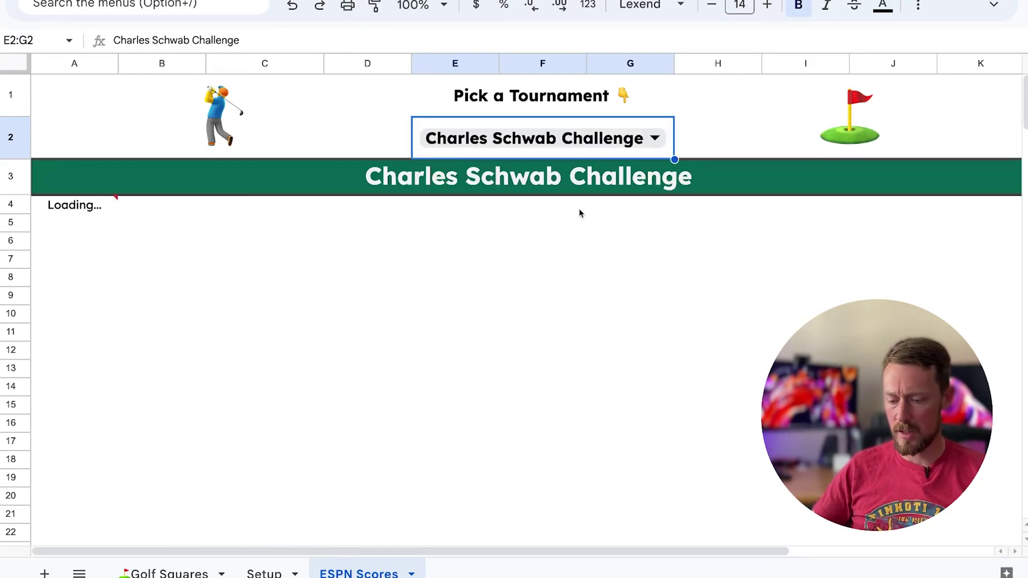